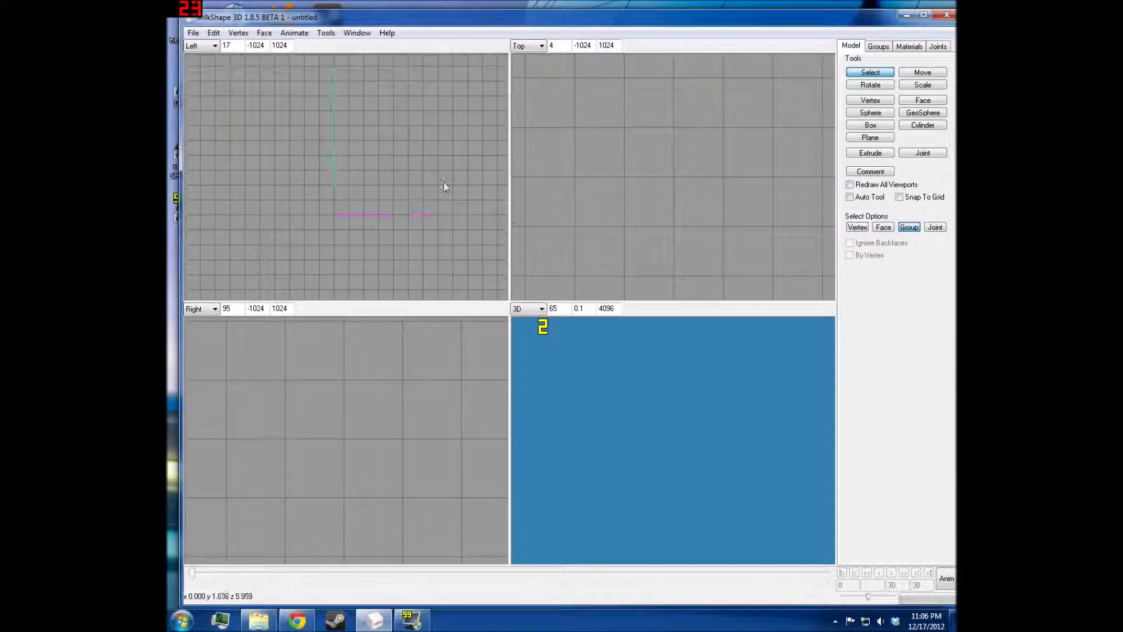
Turn on Snap To Grid and draw a box about 4 by 4 grid squares near the origin of the Left viewport.
click(871, 125)
click(909, 198)
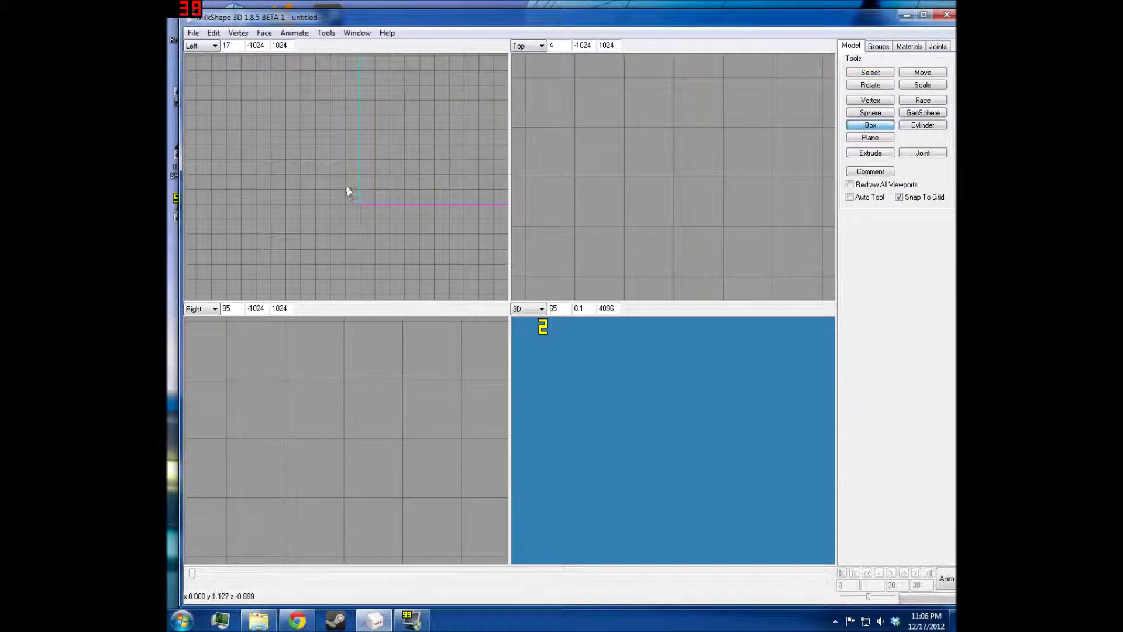
drag(344, 190, 399, 253)
ctrl+drag(348, 189, 349, 187)
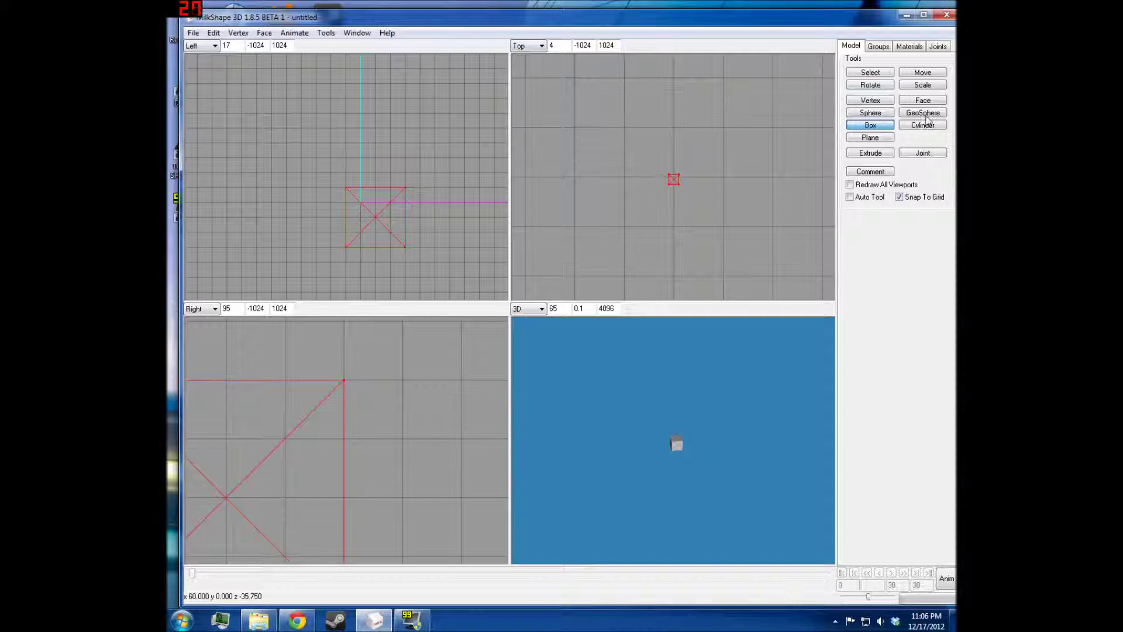
Move the box in the Left viewport so that it is centred on the origin.
click(936, 72)
click(881, 256)
click(878, 264)
click(935, 229)
click(881, 256)
click(878, 272)
mouse_move(400, 192)
ctrl+mouse_down()
mouse_move(360, 175)
mouse_move(396, 170)
ctrl+mouse_up()
scroll(359, 172, up, 3)
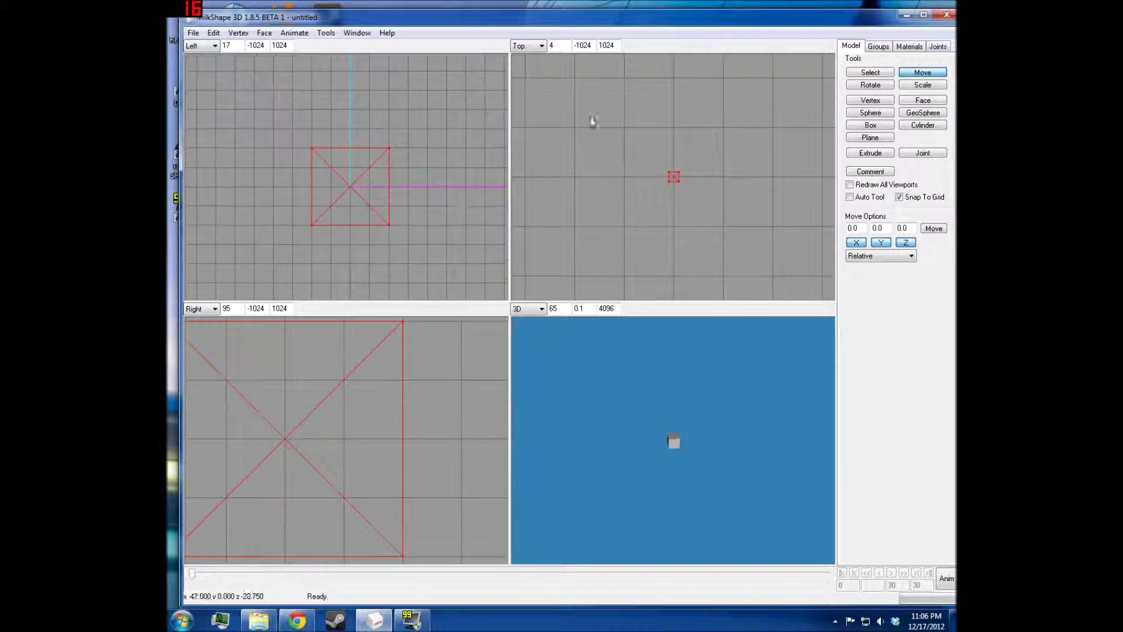
Deselect the box and select it again as a whole group in the Left viewport.
click(877, 73)
click(440, 142)
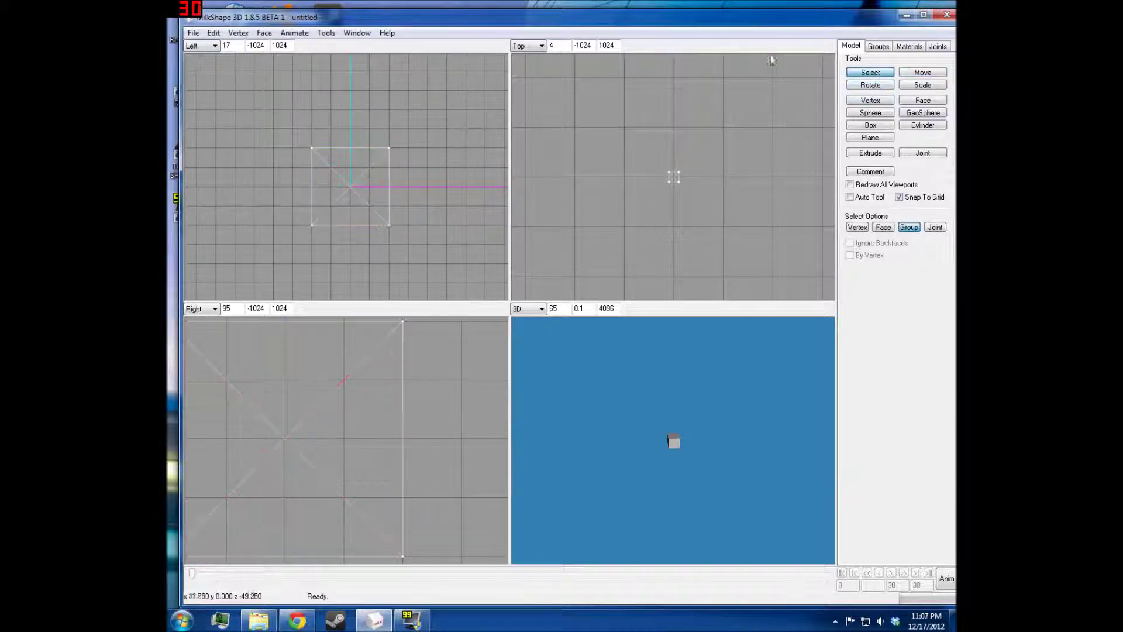
drag(246, 239, 403, 136)
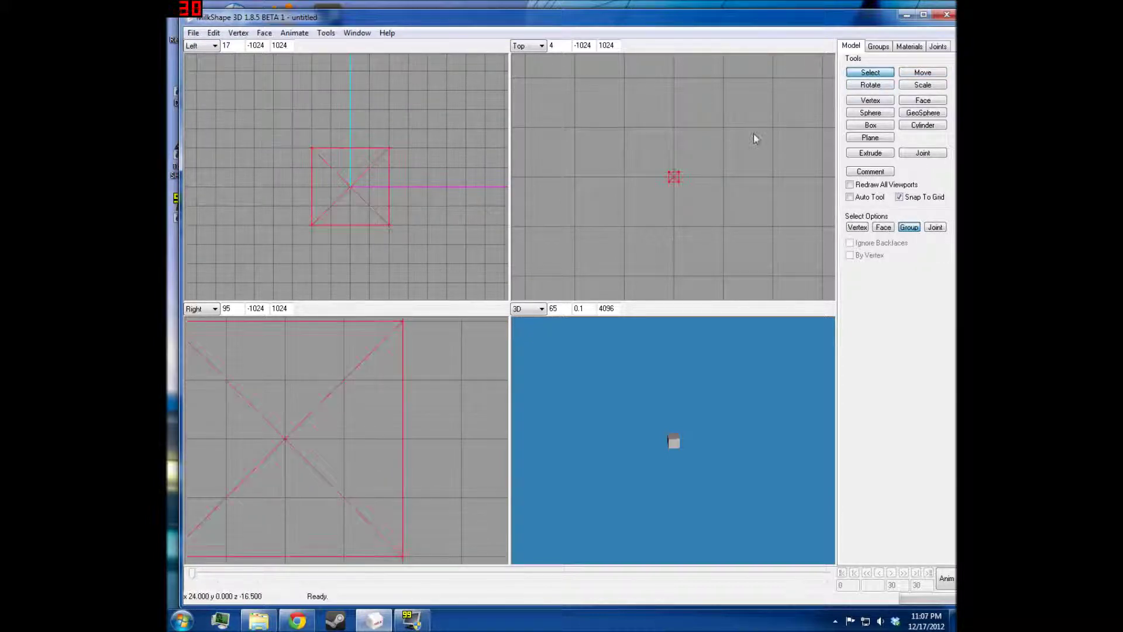
Rotate the box about its centre of mass in the Left viewport and turn on Redraw All Viewports.
click(889, 86)
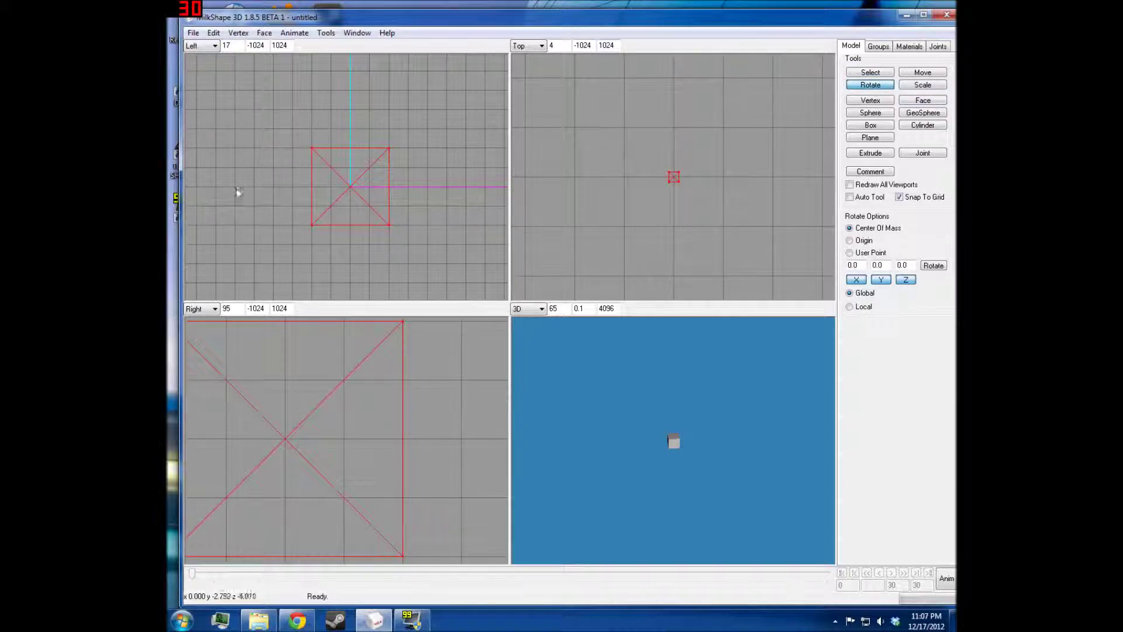
drag(252, 182, 395, 175)
scroll(690, 400, up, 3)
drag(690, 400, 737, 355)
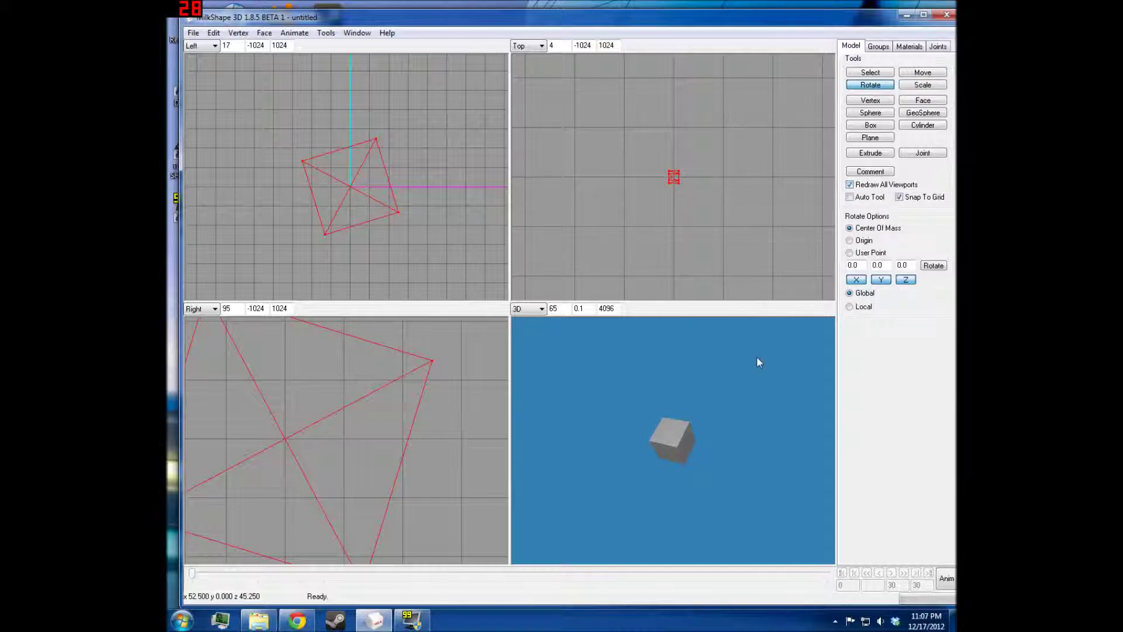
Rotate the box slightly further in the Left viewport and turn off Redraw All Viewports.
scroll(747, 353, up, 4)
scroll(746, 353, down, 2)
drag(261, 208, 319, 200)
click(877, 185)
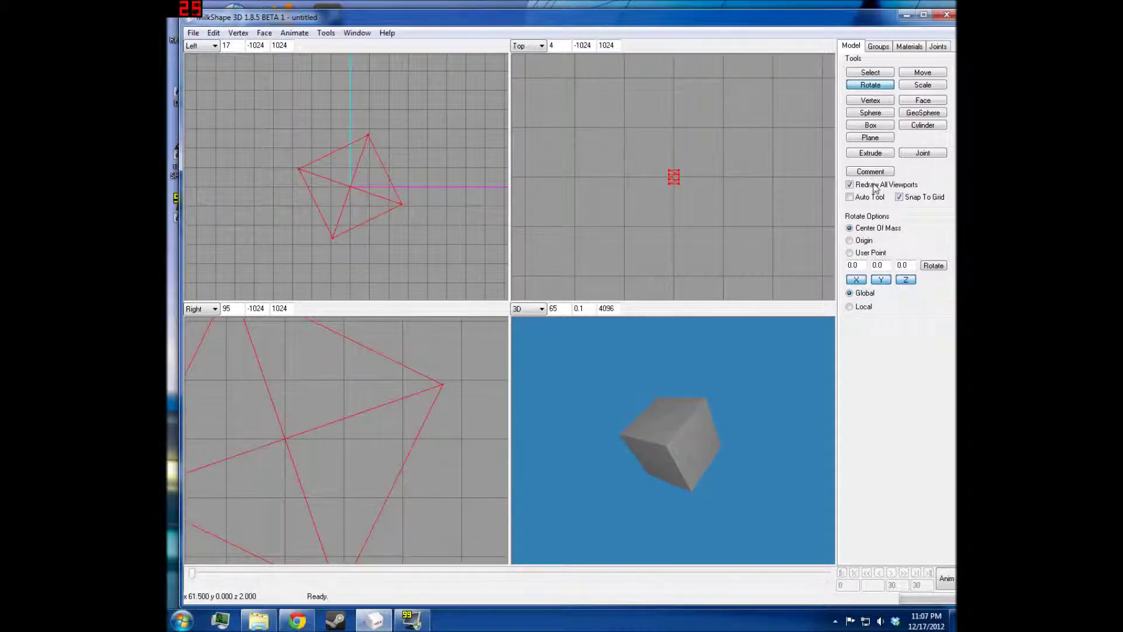
drag(704, 369, 849, 316)
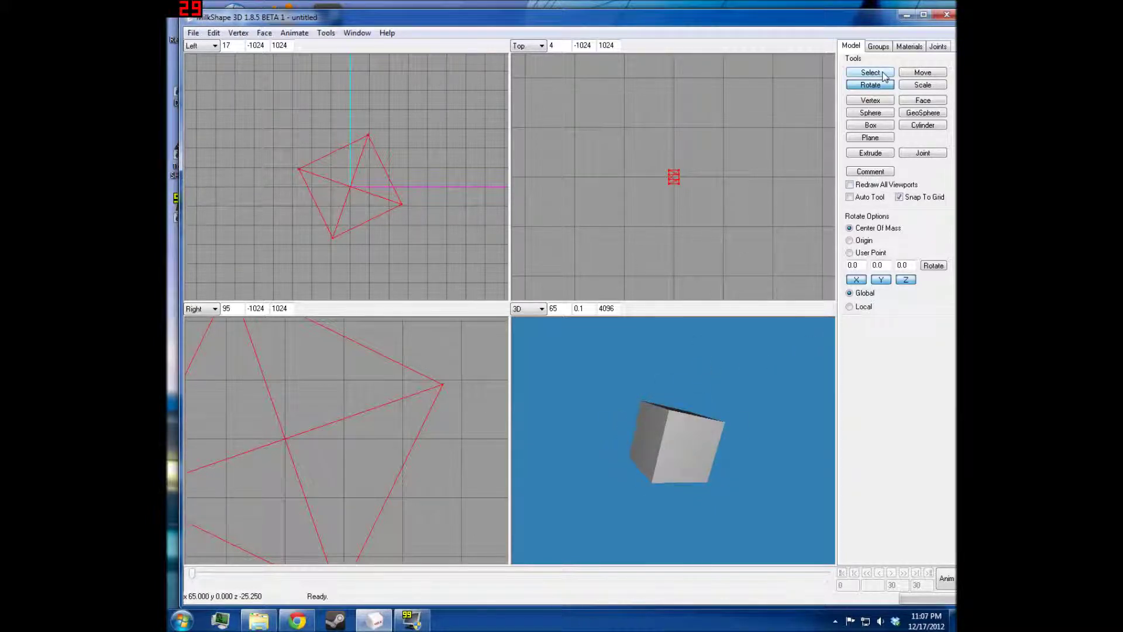
Delete the rotated box and draw a new box of 2 by 2 grid squares, centred on the origin.
key(Delete)
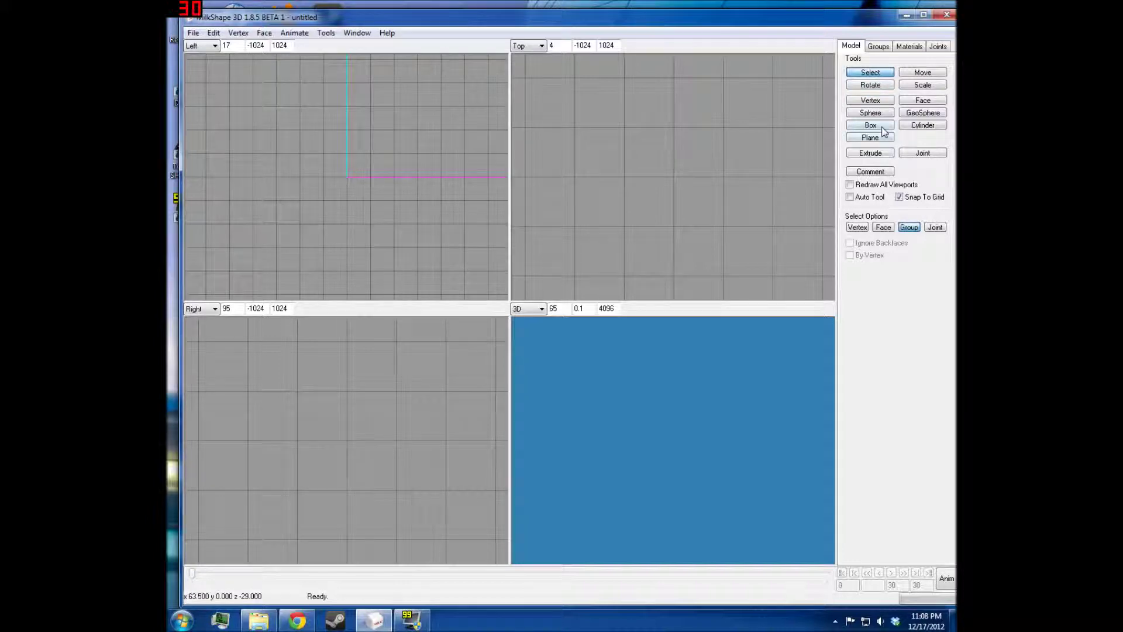
click(884, 130)
drag(299, 153, 347, 200)
click(923, 72)
drag(398, 144, 422, 144)
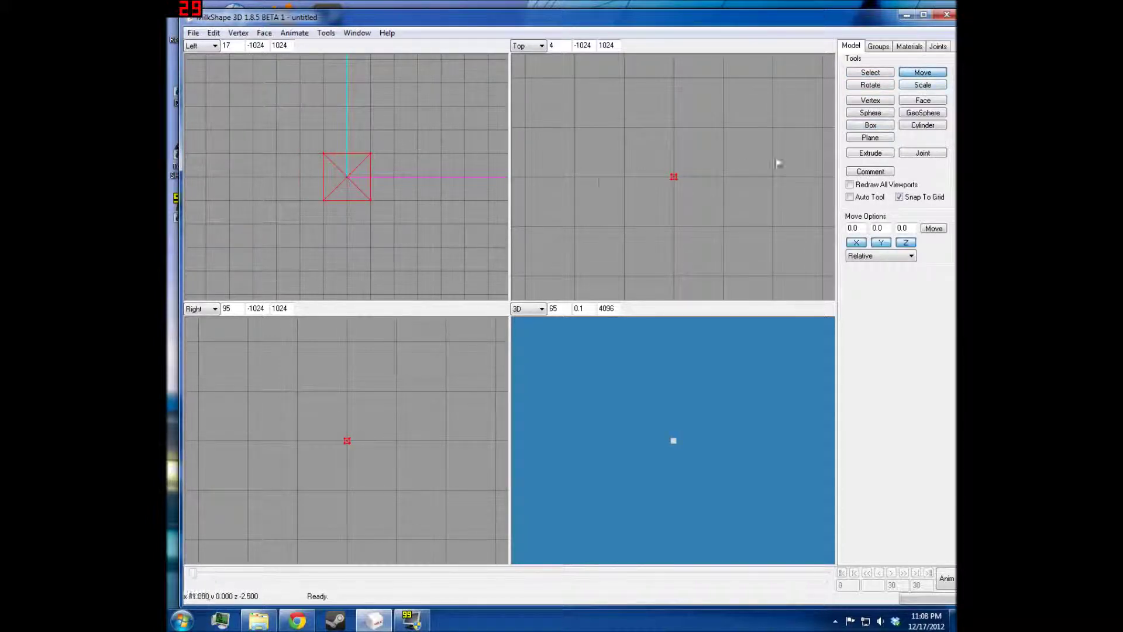
Try rotating the new box about its centre of mass and undo the rotation.
click(870, 85)
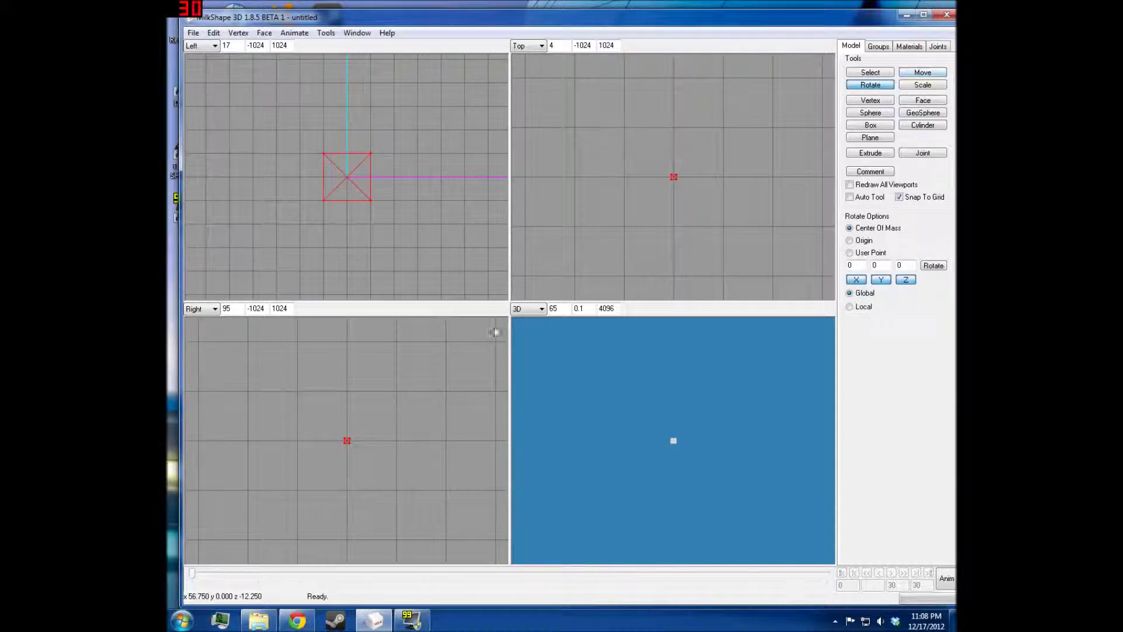
drag(477, 173, 386, 135)
key(ctrl+z)
Move the box well below the origin in the Left viewport.
click(923, 72)
ctrl+drag(423, 207, 461, 229)
scroll(439, 151, down, 2)
Set the rotation centre to Origin, rotate the box around it, and undo the rotation.
click(870, 85)
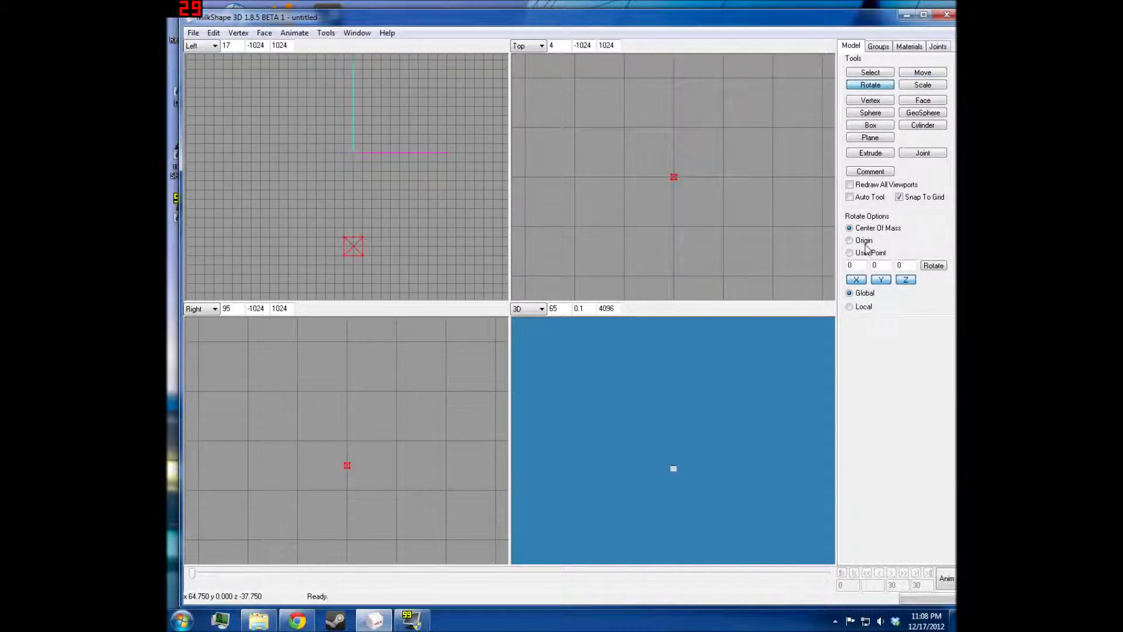
drag(412, 138, 364, 153)
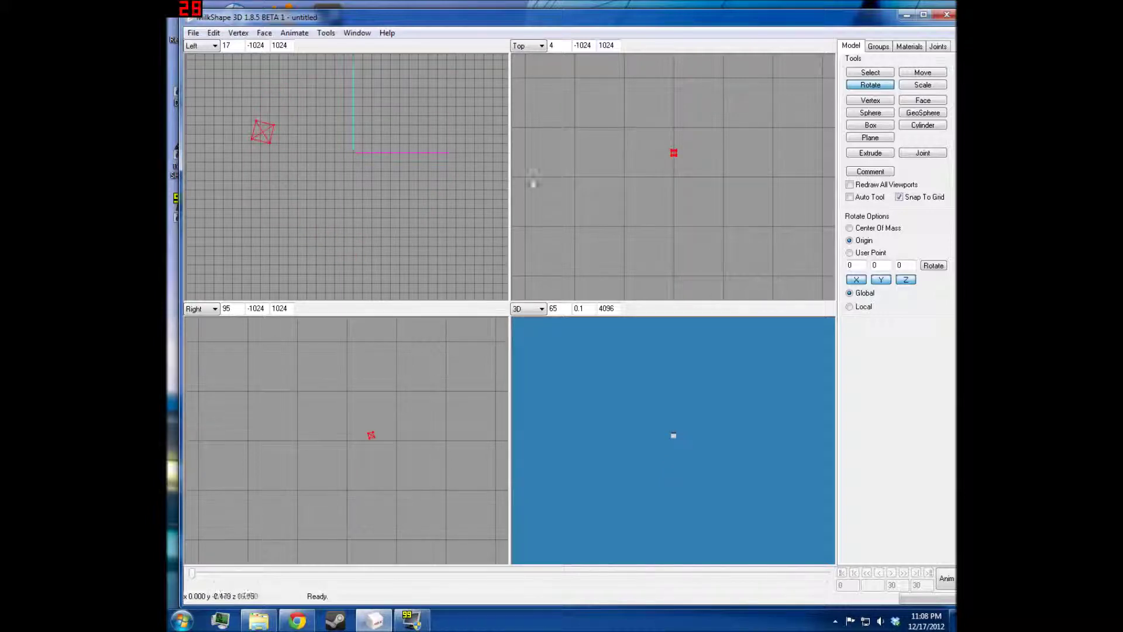
key(ctrl+z)
Try rotating the box around a user point in the Left viewport and undo the rotation.
mouse_move(376, 290)
mouse_down()
mouse_move(394, 271)
mouse_move(331, 275)
mouse_move(393, 296)
mouse_move(379, 282)
mouse_up()
key(ctrl+z)
drag(284, 232, 293, 276)
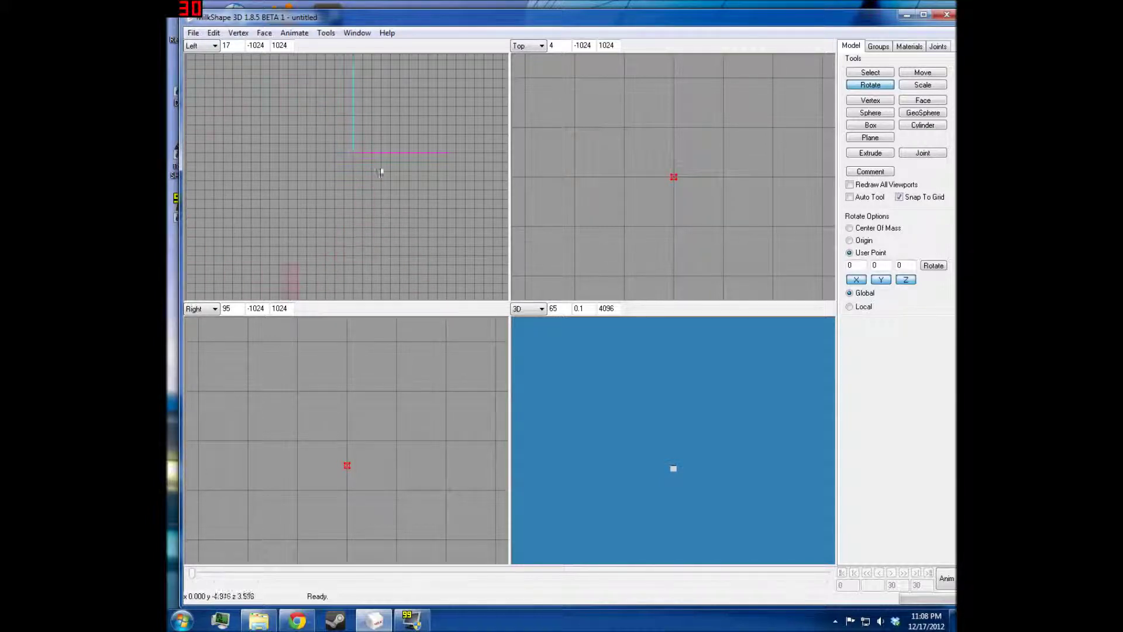
drag(365, 192, 374, 196)
key(ctrl+z)
Move the box back to the origin and set the rotation centre to Center Of Mass.
click(924, 72)
drag(353, 245, 361, 135)
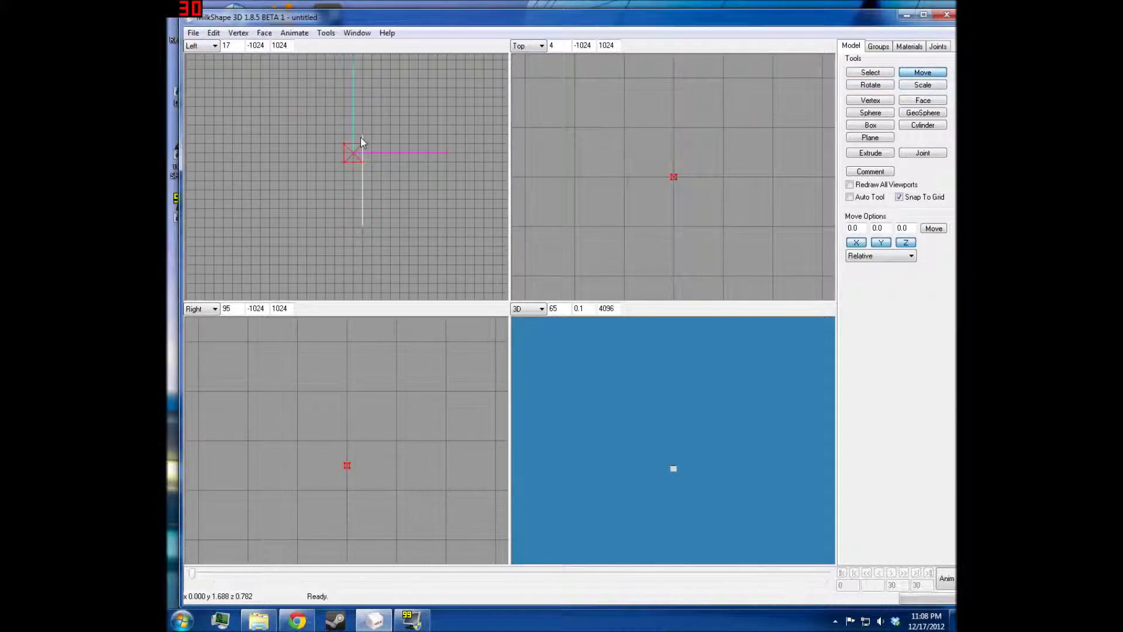
click(886, 87)
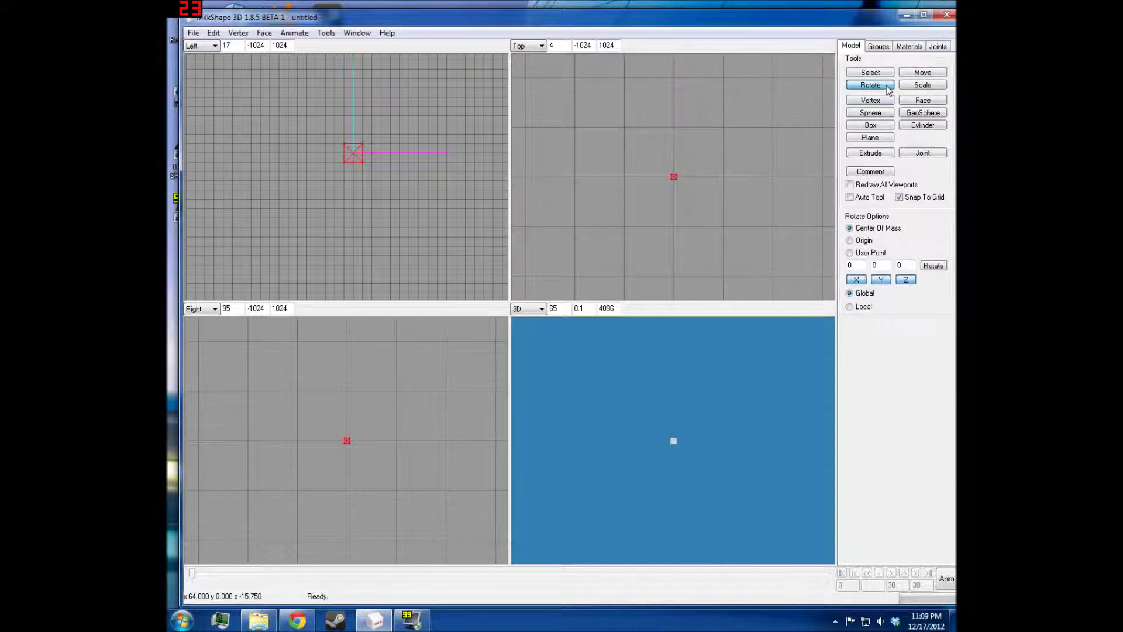
Activate the Scale tool and examine the box against the grid in the Left viewport at several magnifications.
click(909, 87)
scroll(304, 234, up, 5)
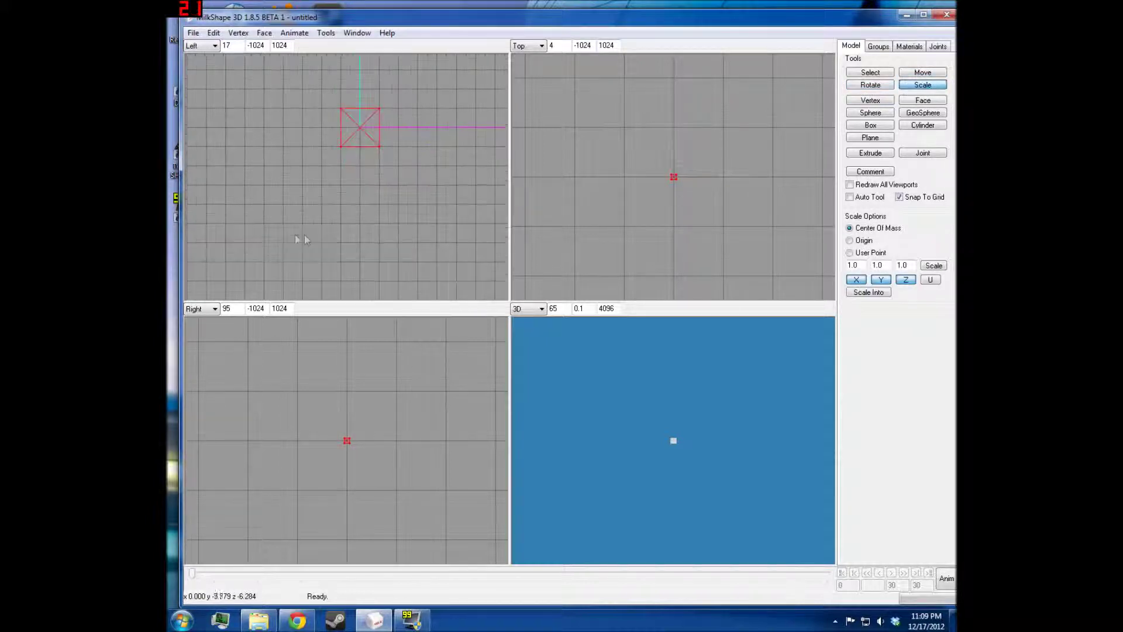
scroll(370, 231, up, 2)
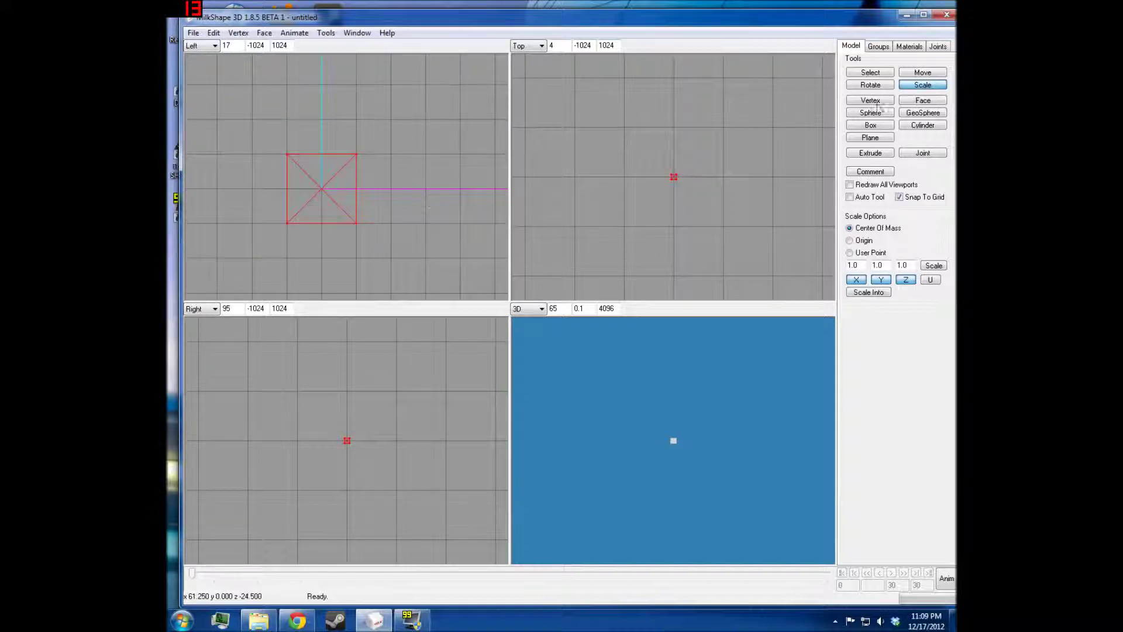
scroll(445, 215, down, 3)
ctrl+drag(451, 210, 466, 201)
scroll(461, 215, up, 2)
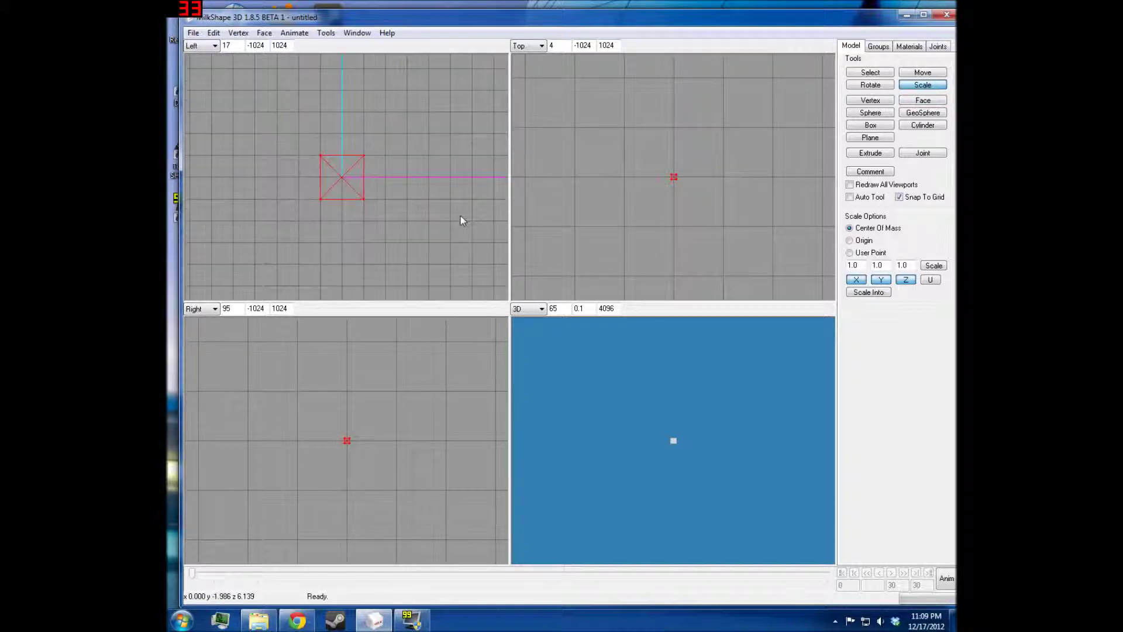
scroll(461, 216, down, 3)
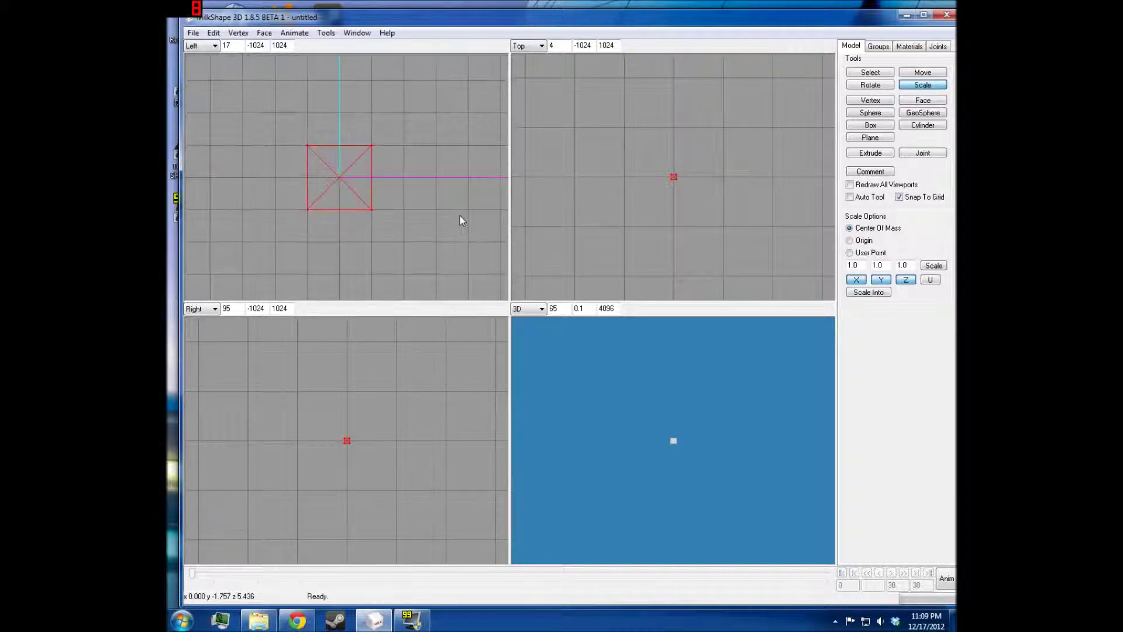
scroll(450, 209, up, 4)
scroll(442, 205, down, 6)
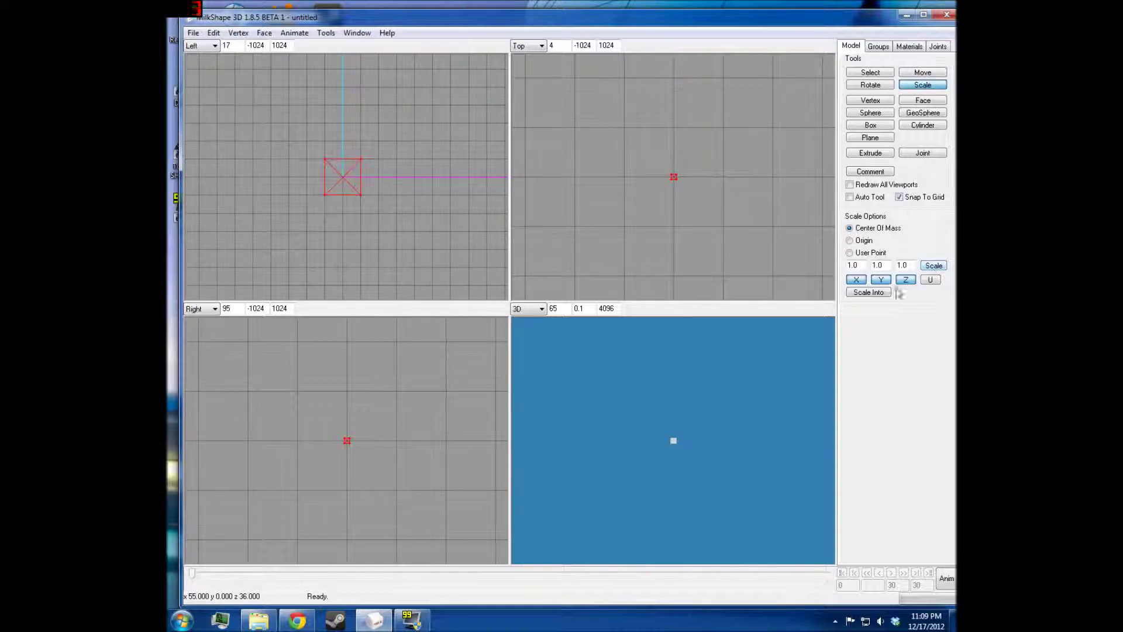
Try Scale Into on the box with values 1.0, 1.0, 1.0 and undo the result.
click(878, 294)
key(ctrl+z)
click(877, 294)
scroll(307, 220, up, 4)
scroll(298, 221, down, 2)
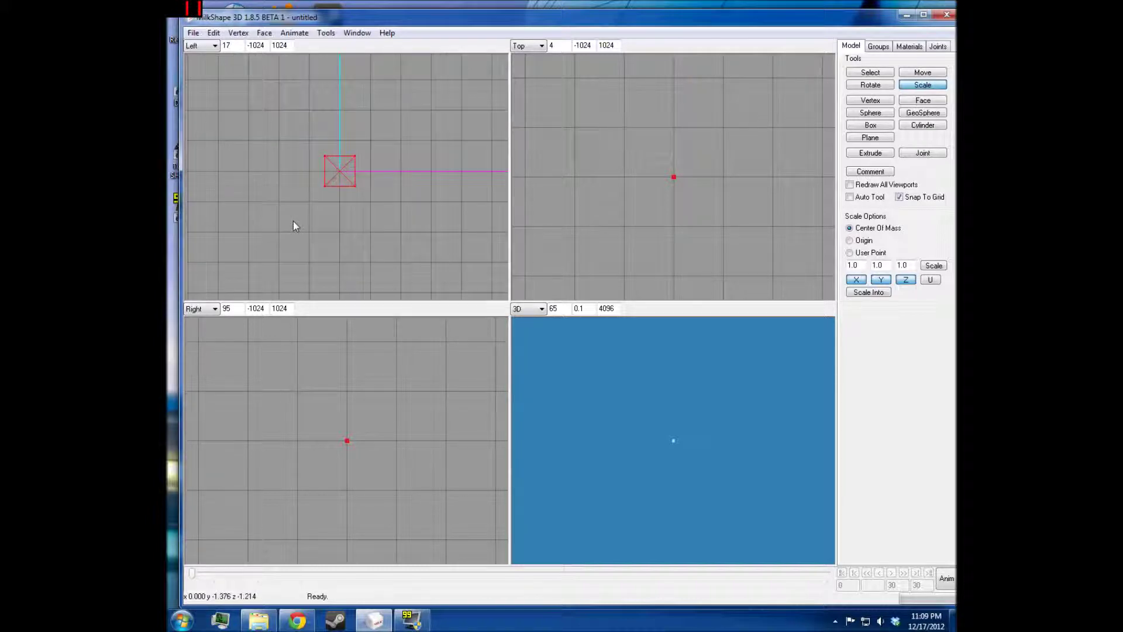
key(ctrl+z)
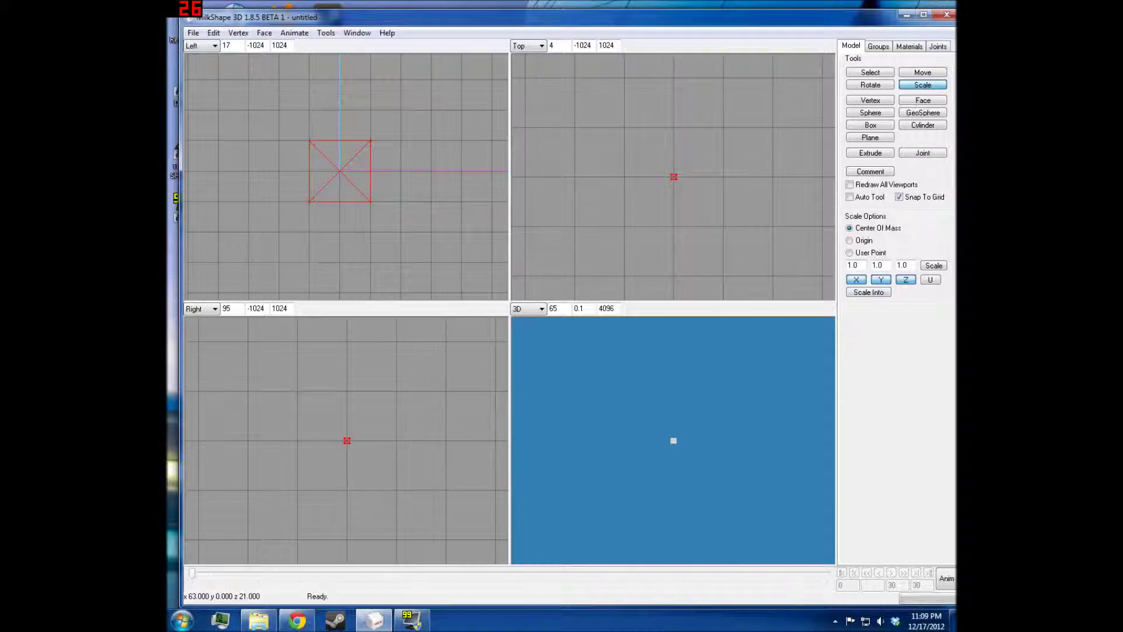
Set the scale values to X 1, Y 3 and Z 2, try Scale Into on the box, and undo it.
key(BackSpace)
key(BackSpace)
click(878, 292)
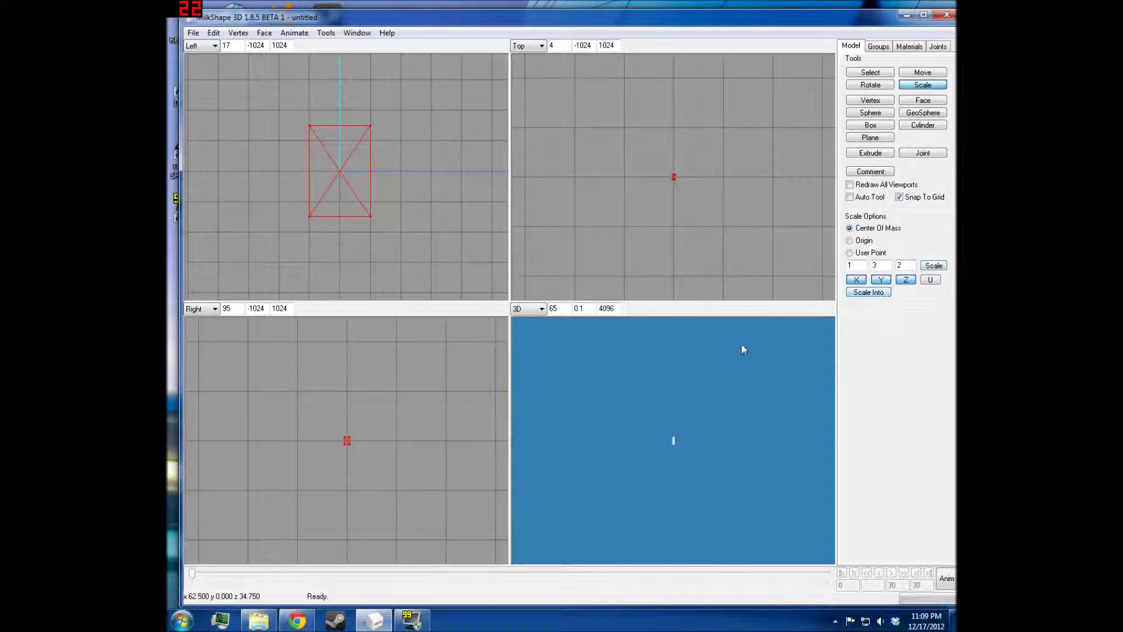
drag(748, 395, 585, 467)
key(ctrl+z)
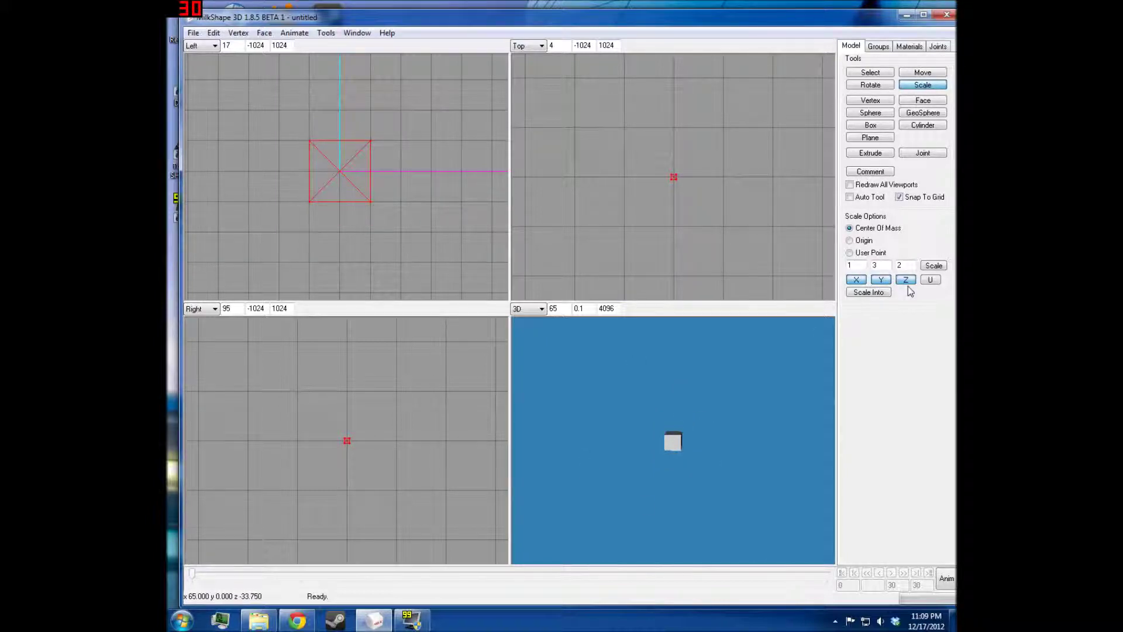
Try scaling the box by the factors 1, 3 and 2, view it in 3D, and undo the scaling.
drag(776, 359, 842, 361)
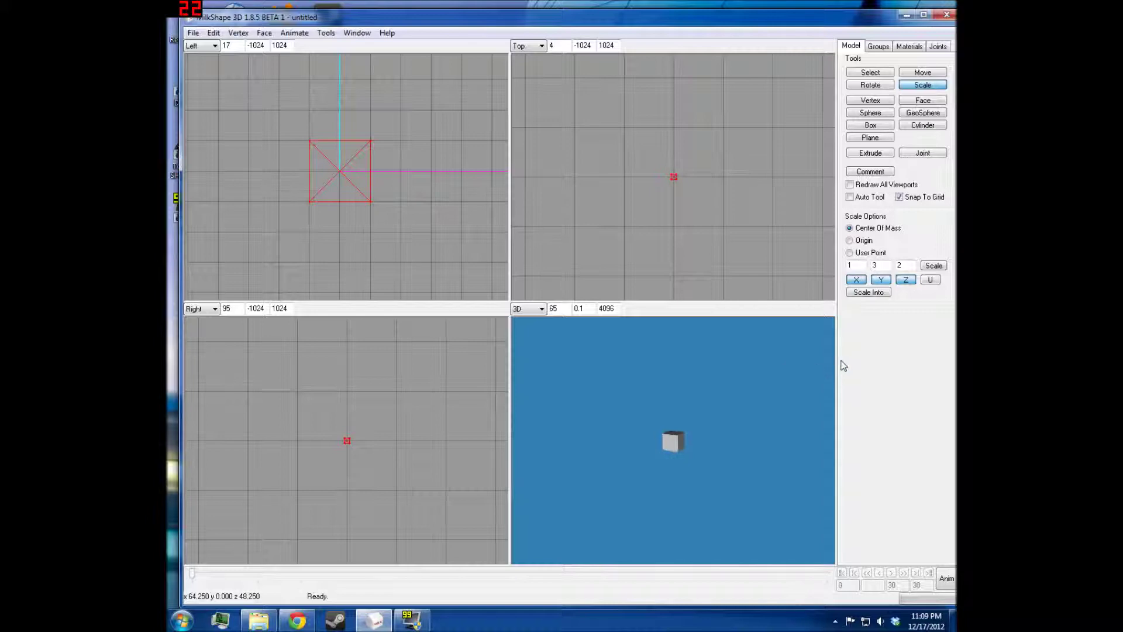
click(933, 266)
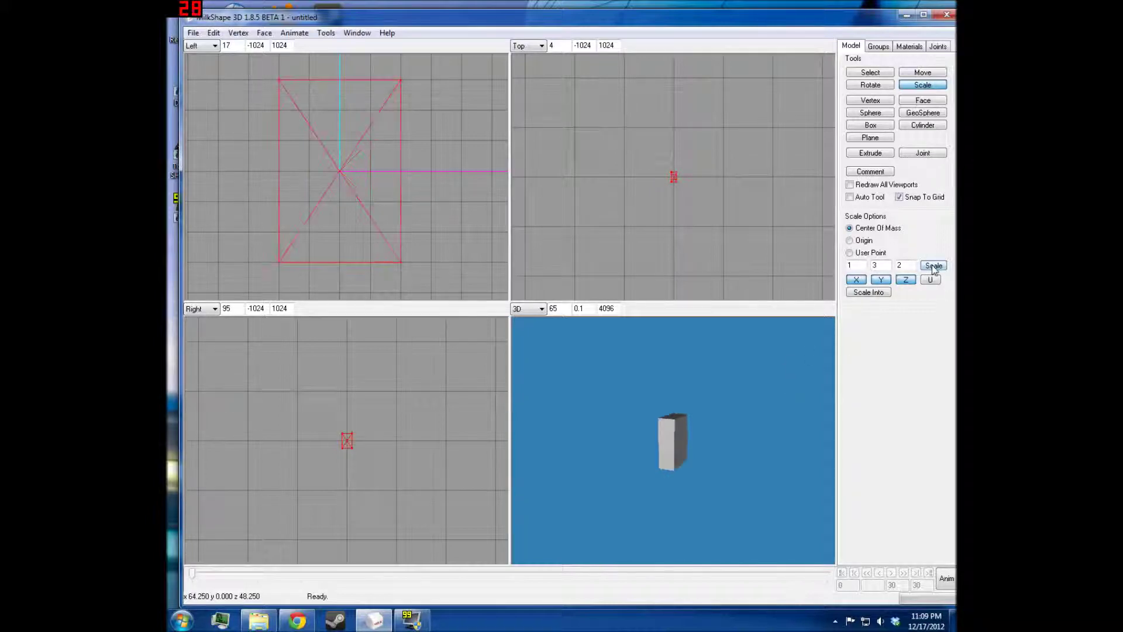
drag(766, 393, 846, 416)
key(ctrl+z)
click(934, 266)
key(ctrl+z)
drag(730, 420, 652, 426)
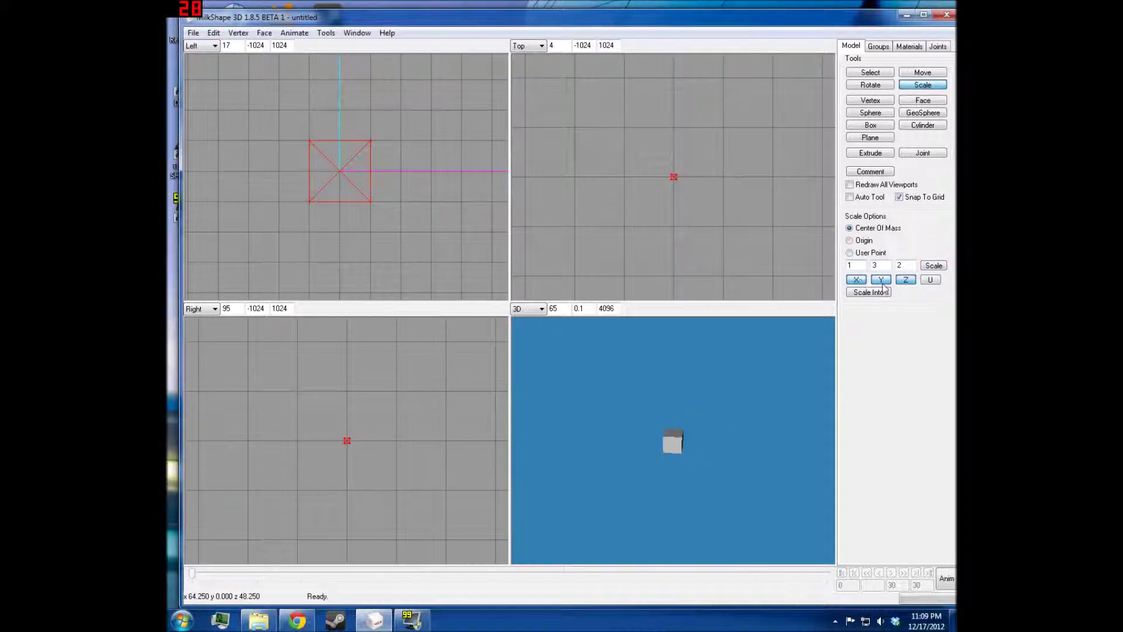
Apply the 1, 3, 2 scaling several times in a row to compare the box sizes, and undo all of it.
click(934, 265)
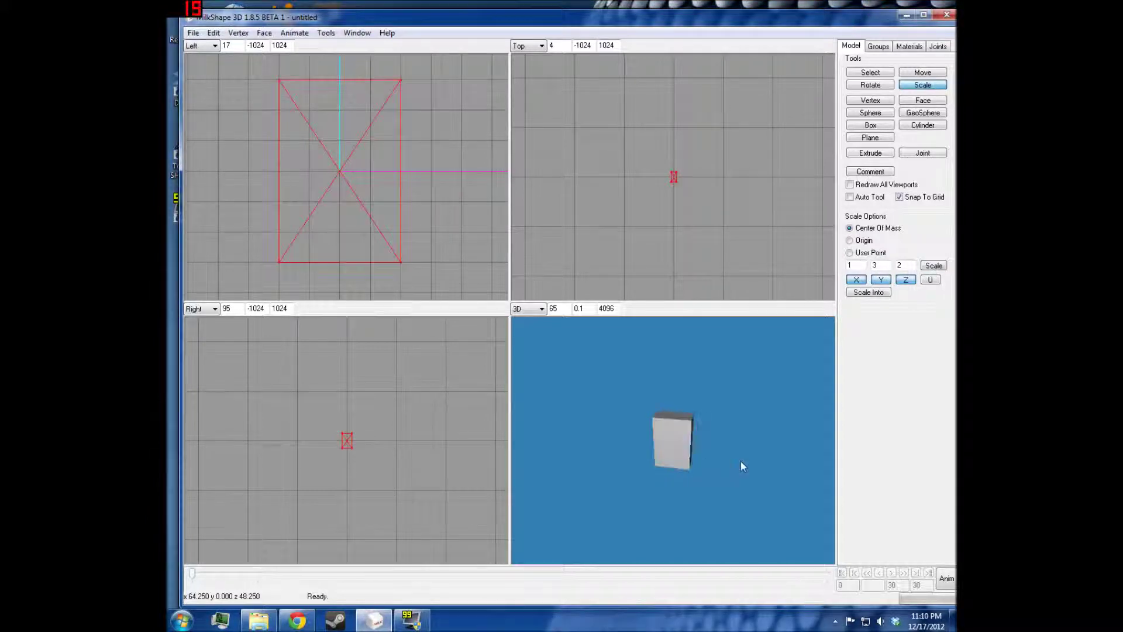
click(938, 271)
drag(756, 395, 647, 390)
scroll(656, 392, down, 3)
key(ctrl+z)
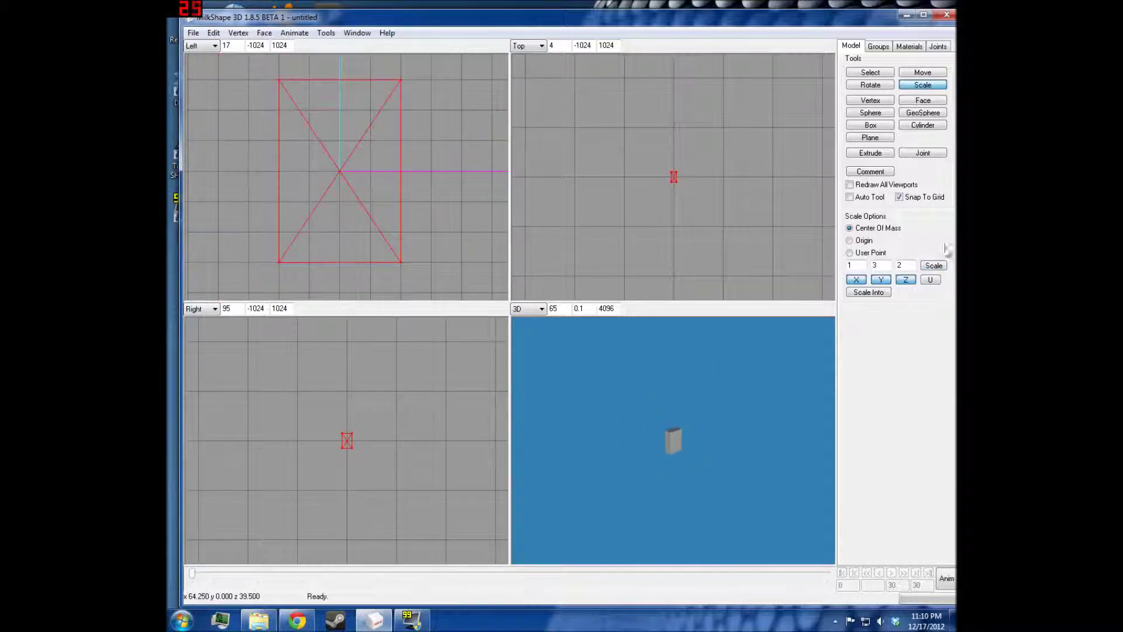
click(937, 266)
drag(712, 385, 660, 378)
key(ctrl+z)
key(ctrl+z)
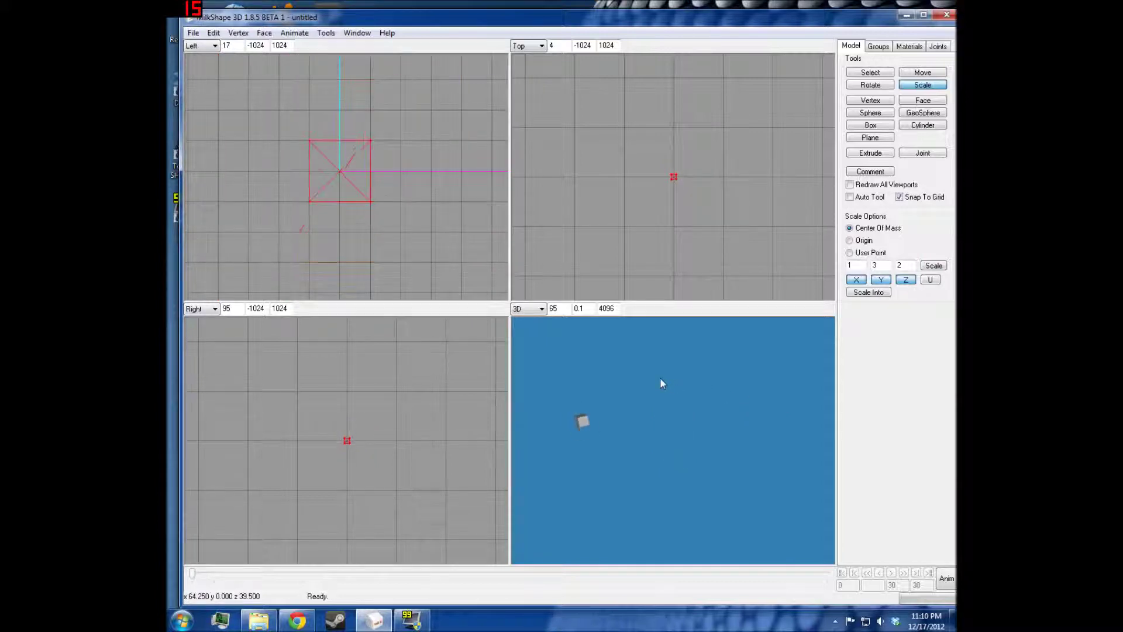
drag(710, 407, 779, 496)
Disable the X and Z axes for scaling, scale the box by 3 along Y only, and undo the scaling.
click(921, 73)
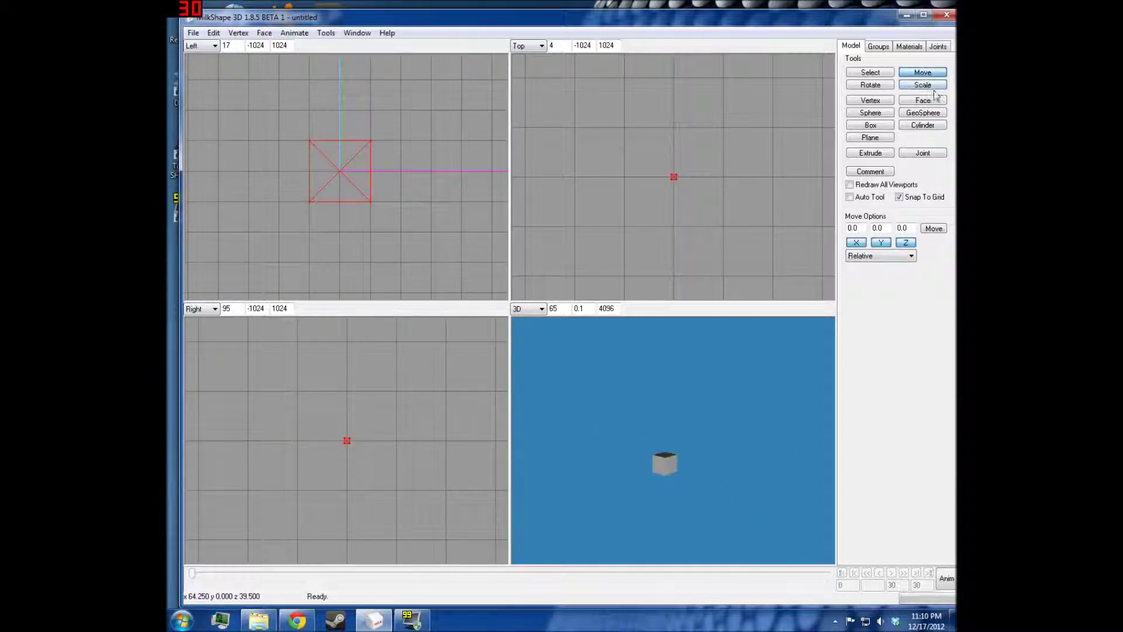
click(929, 86)
click(856, 279)
click(906, 280)
click(935, 266)
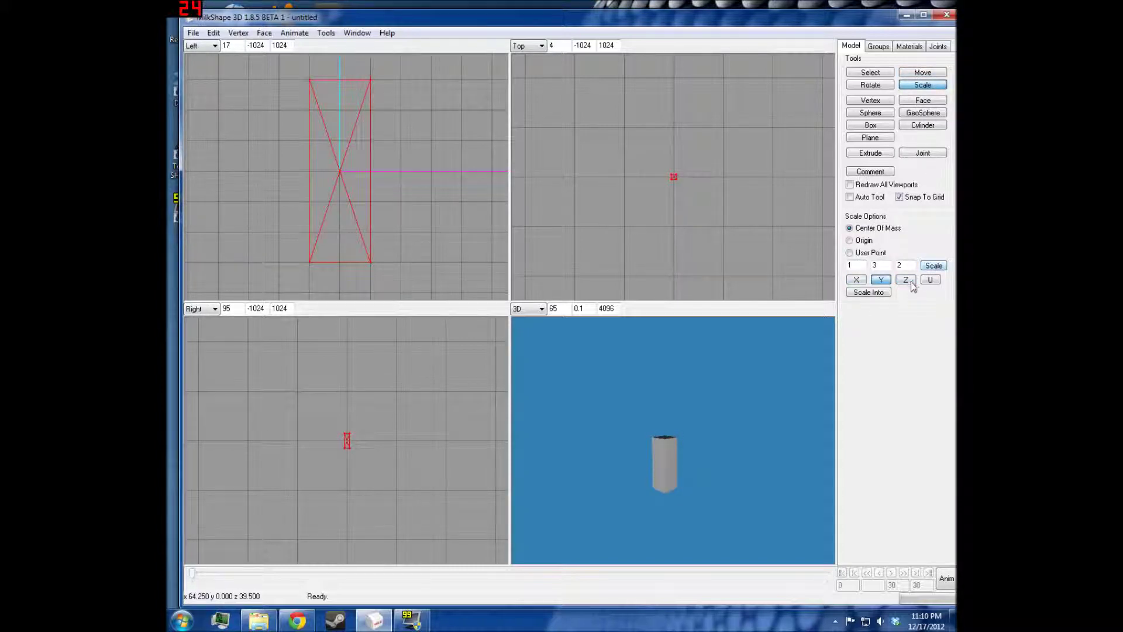
key(ctrl+z)
Limit scaling to the X axis, set its factor to 2, scale the box, and undo the scaling.
click(861, 282)
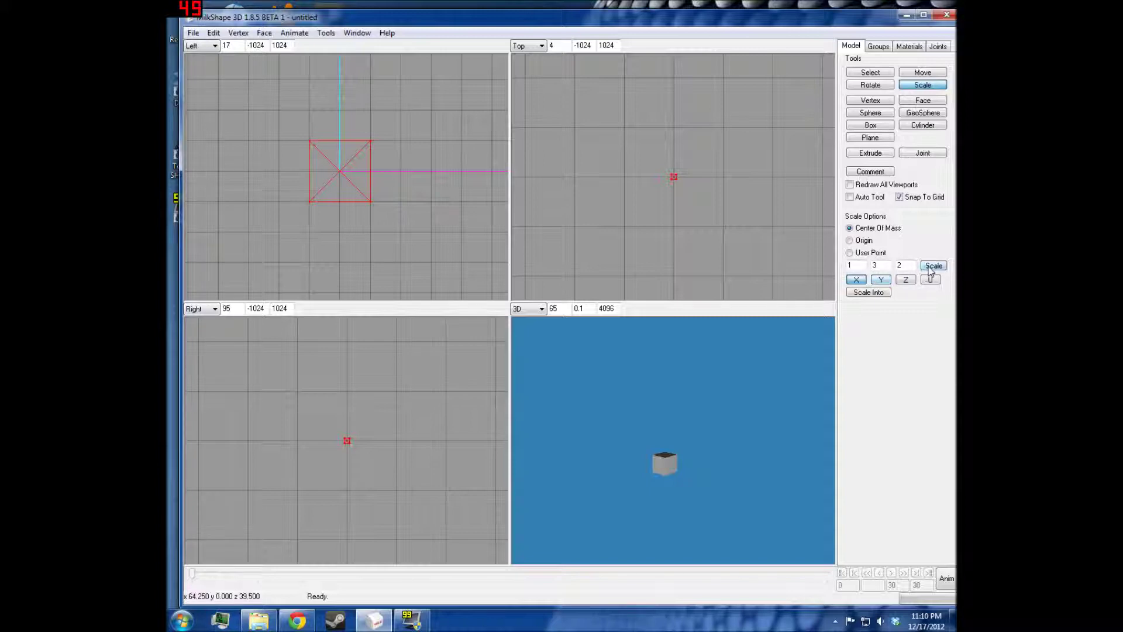
scroll(705, 226, up, 5)
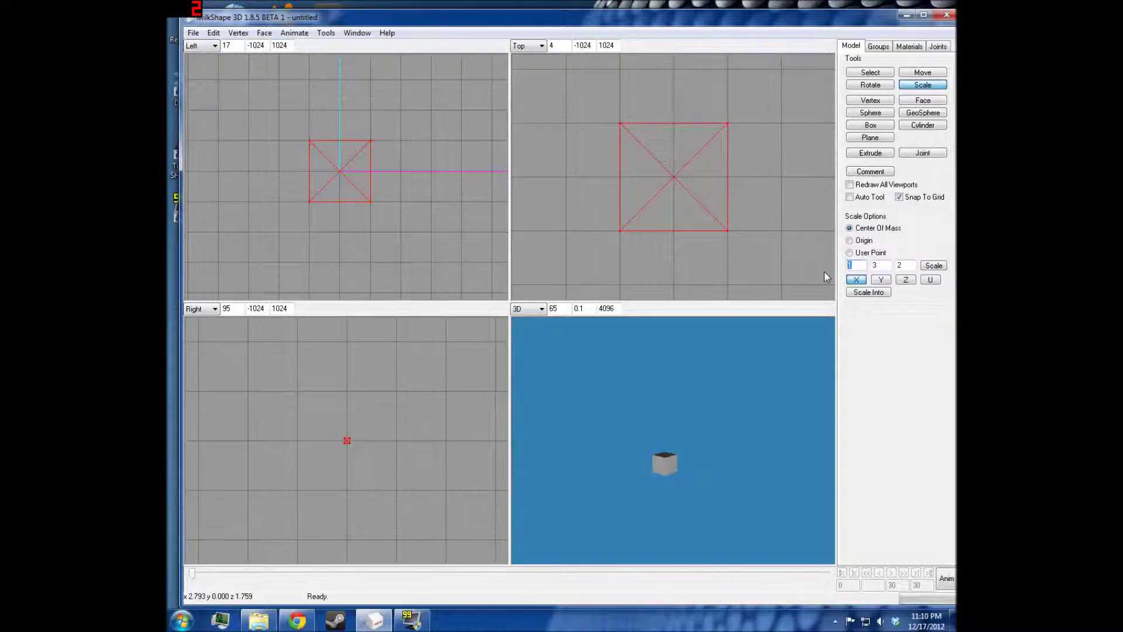
text(2)
click(933, 266)
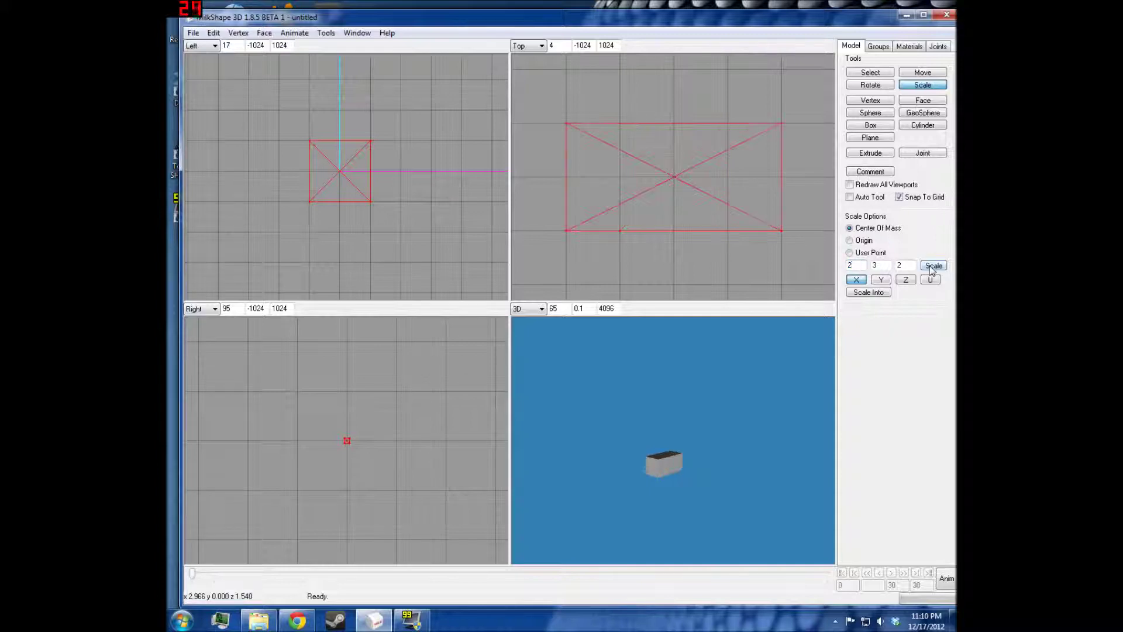
key(ctrl+z)
Toggle the Z axis for scaling, scale the box with the entered factors, and undo it.
click(905, 280)
click(933, 265)
key(ctrl+z)
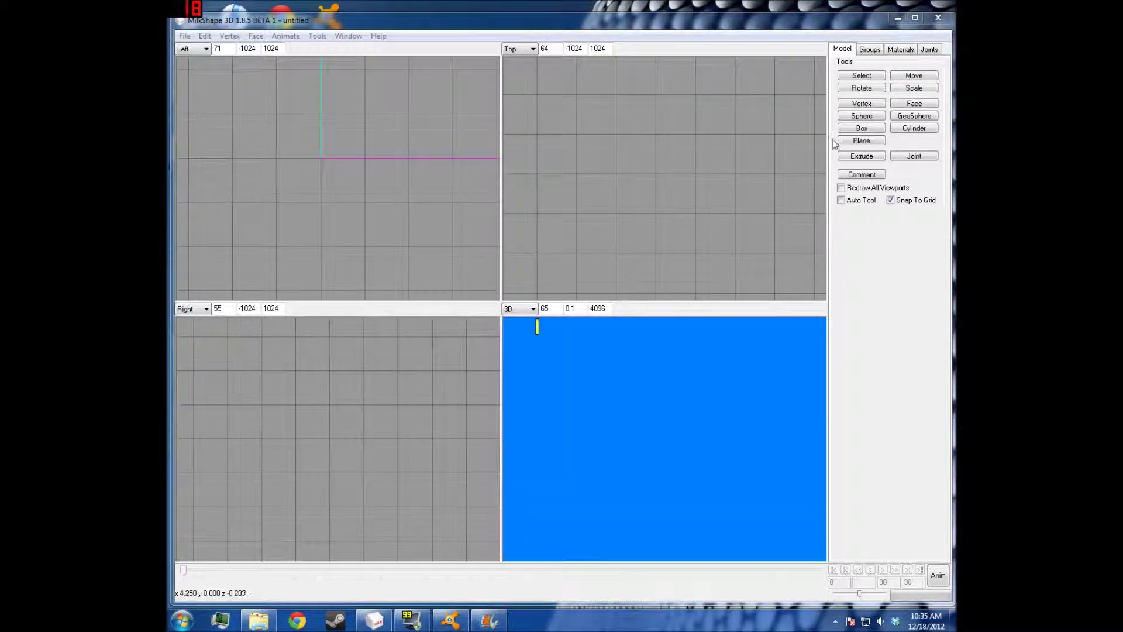
Draw a square box centred on the origin in the Left view.
click(862, 128)
scroll(324, 183, down, 2)
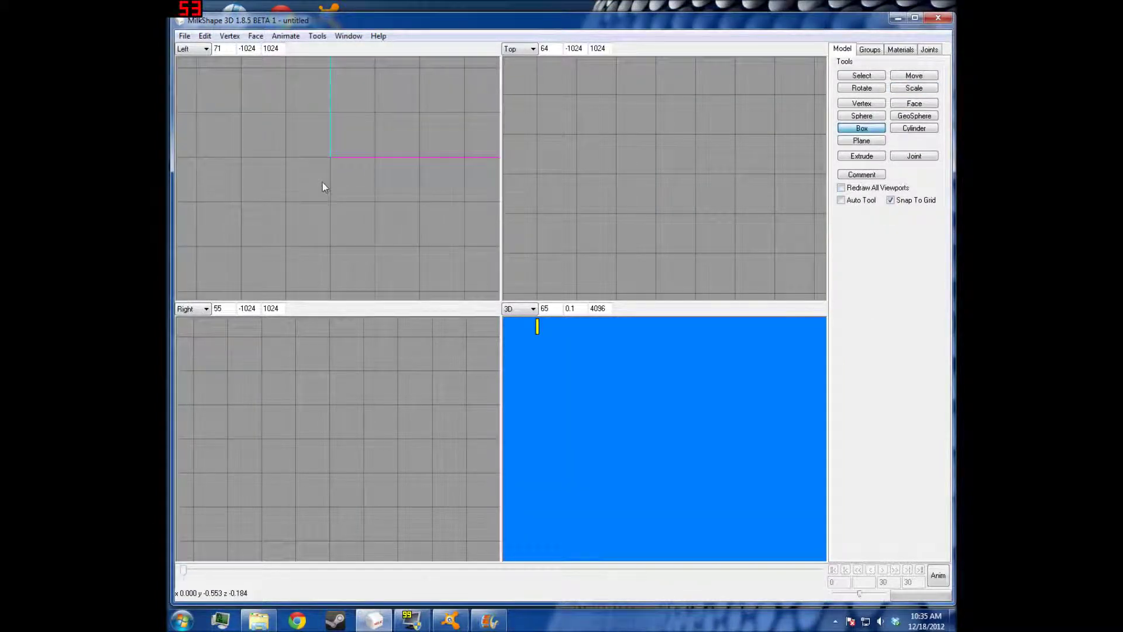
drag(291, 118, 372, 199)
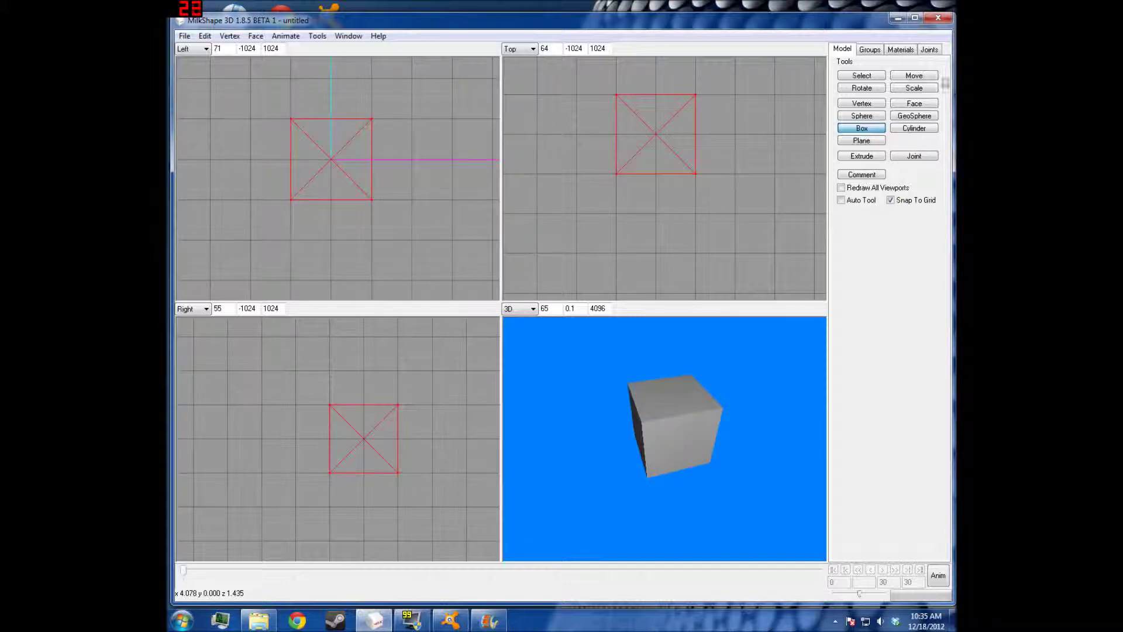
Stretch the box freehand in the Left view with the Scale tool and inspect its shape in 3D.
click(930, 90)
scroll(434, 226, up, 2)
scroll(440, 242, down, 2)
scroll(434, 244, down, 2)
drag(386, 221, 529, 150)
drag(677, 436, 679, 416)
scroll(666, 417, down, 5)
scroll(358, 268, down, 5)
drag(387, 251, 471, 24)
drag(634, 374, 684, 409)
Scale the box freehand in the Top view and orbit around it in the 3D view.
drag(672, 245, 720, 257)
drag(954, 259, 954, 234)
drag(584, 208, 680, 271)
scroll(691, 228, down, 2)
scroll(678, 271, down, 2)
drag(662, 144, 708, 146)
drag(718, 487, 577, 533)
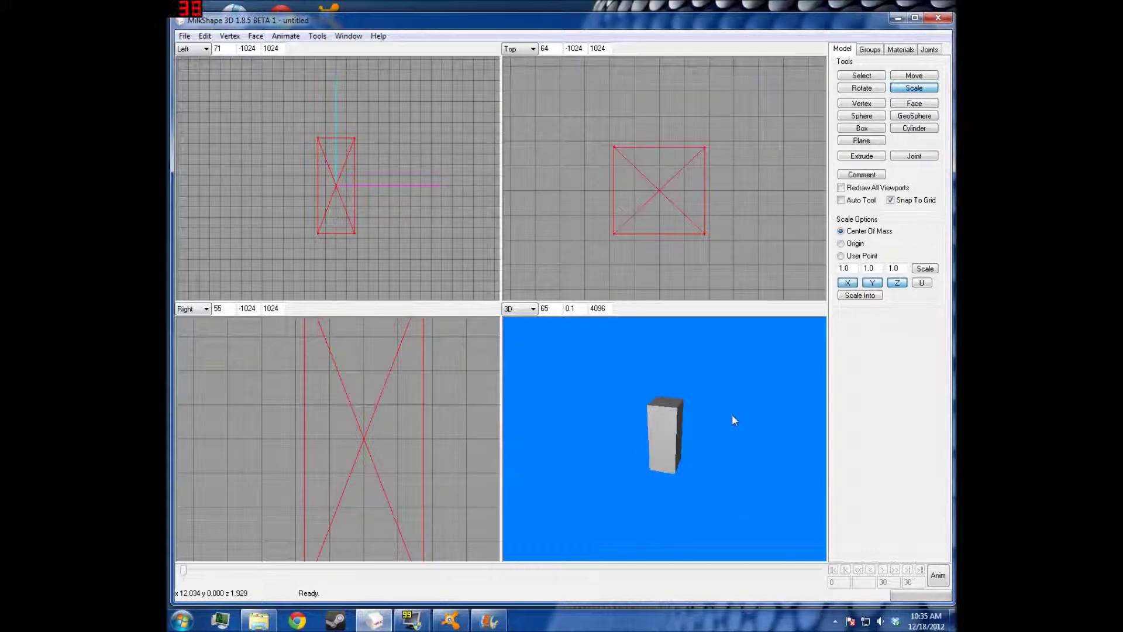
drag(761, 397, 693, 450)
Undo all the freehand scaling of the box.
key(ctrl+z)
key(ctrl+z)
key(ctrl+z)
key(ctrl+z)
key(ctrl+z)
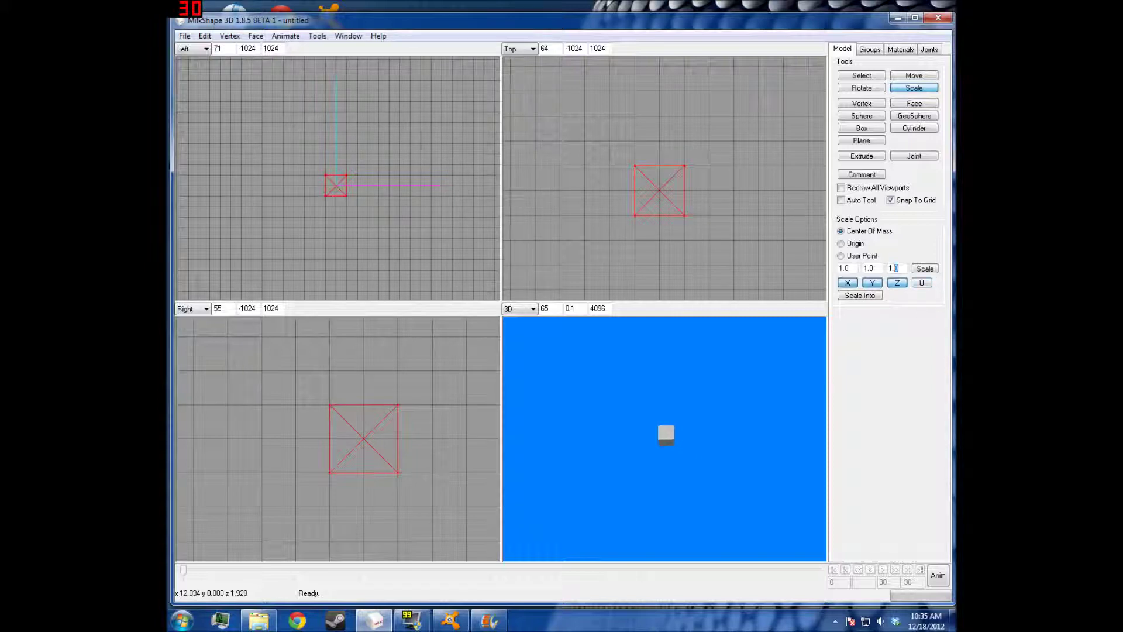
Set the X, Y and Z scale factors to 1.1 and apply the scaling to the box six times.
click(873, 268)
click(926, 269)
click(926, 270)
click(926, 270)
click(926, 270)
click(926, 269)
click(926, 269)
drag(819, 357, 777, 442)
Undo all six applications of the 1.1 scaling.
key(ctrl+z)
key(ctrl+z)
key(ctrl+z)
key(ctrl+z)
key(ctrl+z)
key(ctrl+z)
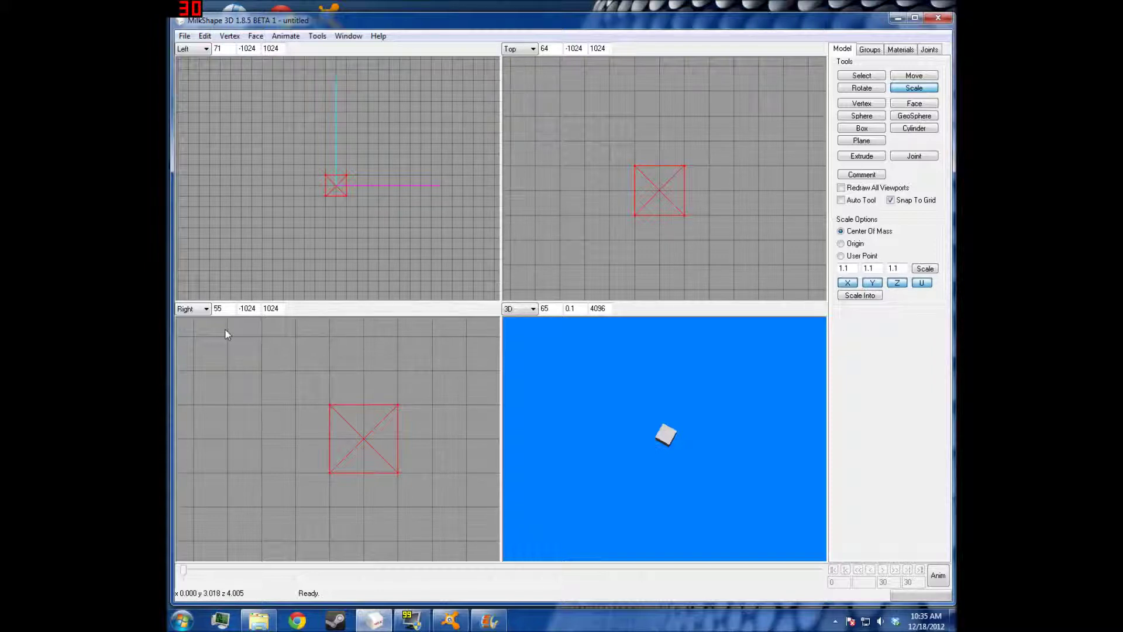
Enlarge the box freehand with uniform scaling about its center of mass, and set the scaling reference to Origin.
drag(286, 260, 321, 268)
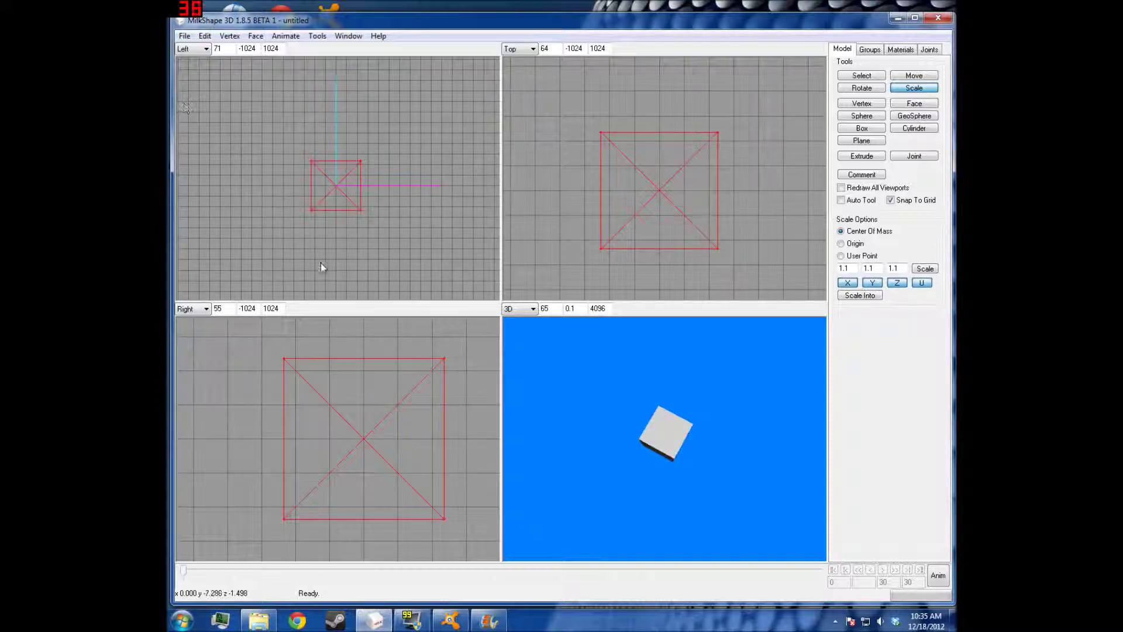
drag(483, 143, 311, 487)
drag(624, 461, 694, 422)
scroll(693, 433, down, 3)
mouse_move(412, 285)
shift+mouse_down()
mouse_move(430, 237)
mouse_move(418, 258)
mouse_move(427, 291)
shift+mouse_up()
ctrl+drag(387, 181, 399, 276)
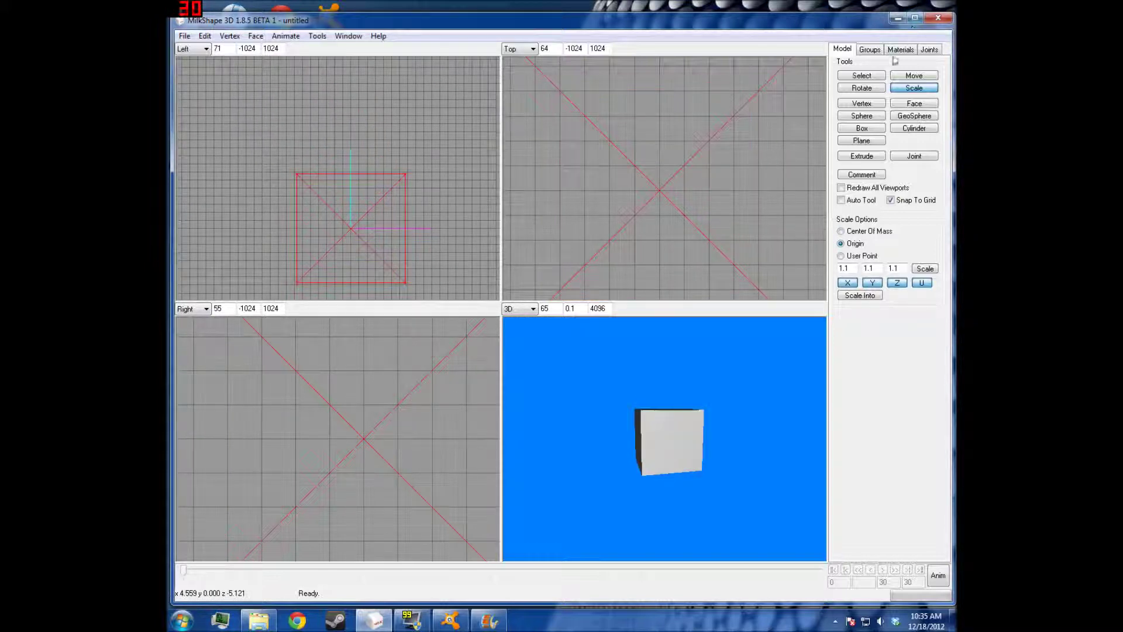
Move the box away from the origin along the horizontal axis in the Left view and scale it freehand about the origin.
click(914, 75)
right_drag(360, 187, 430, 129)
drag(430, 128, 209, 132)
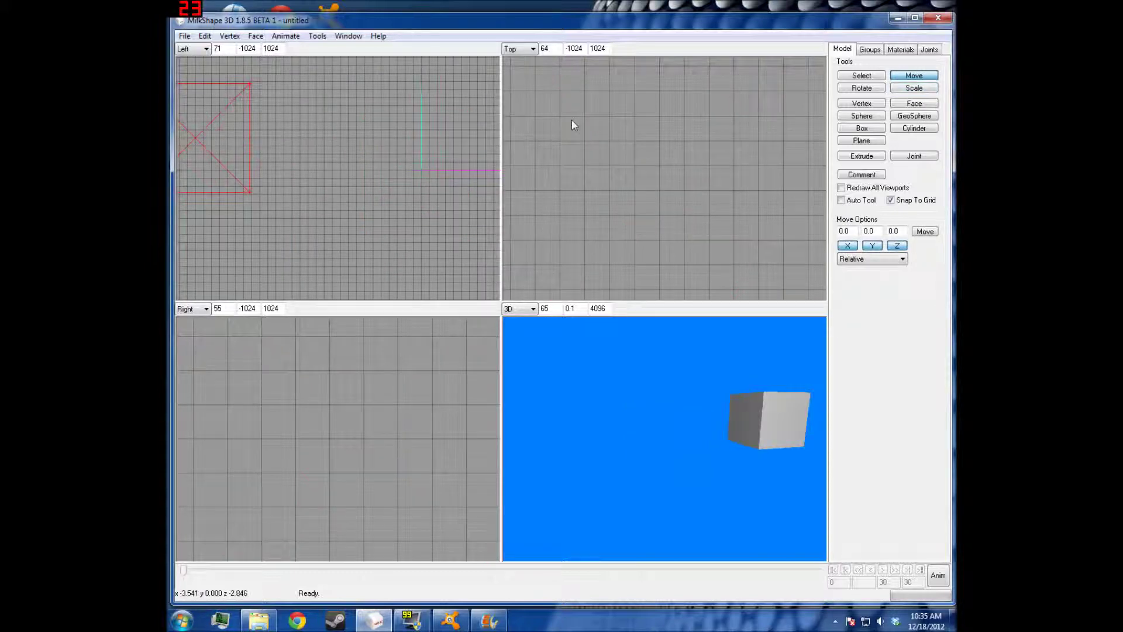
drag(322, 225, 688, 266)
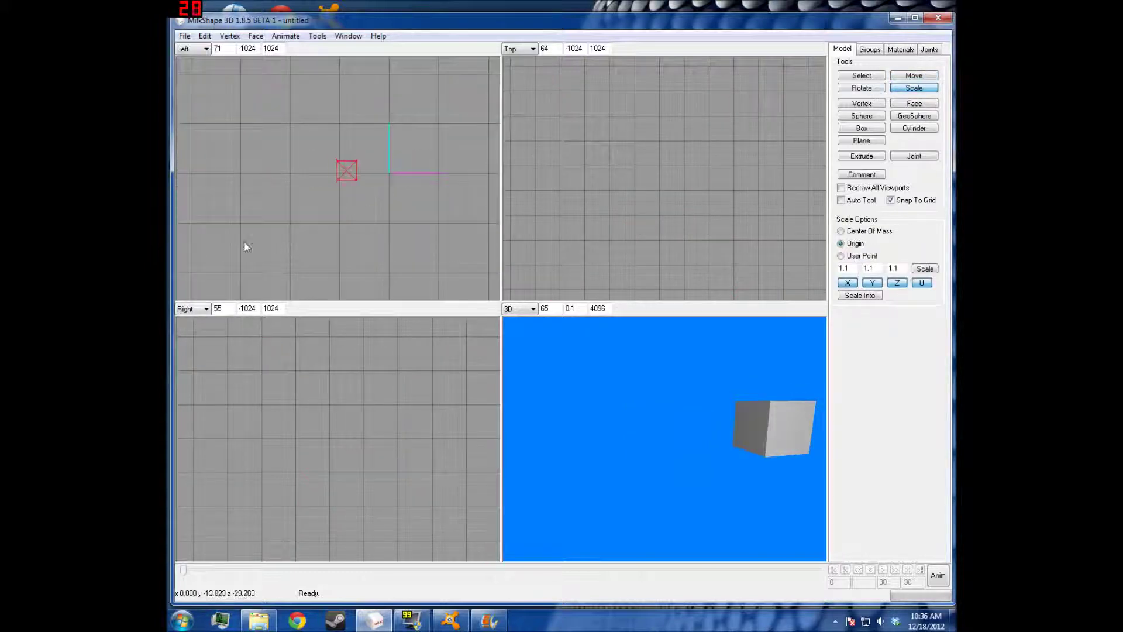
key(ctrl+z)
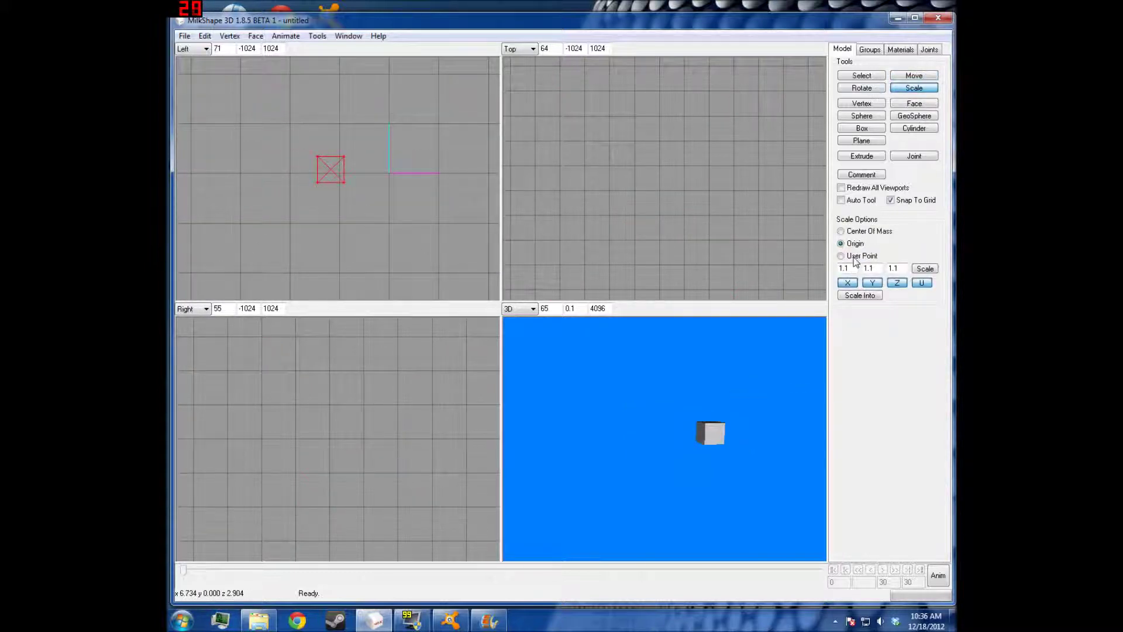
Set the scaling reference to User Point, duplicate the box, and move the copy diagonally below the origin in the Left view.
middle_drag(419, 213, 381, 203)
scroll(381, 202, up, 4)
scroll(381, 202, down, 1)
scroll(382, 203, up, 2)
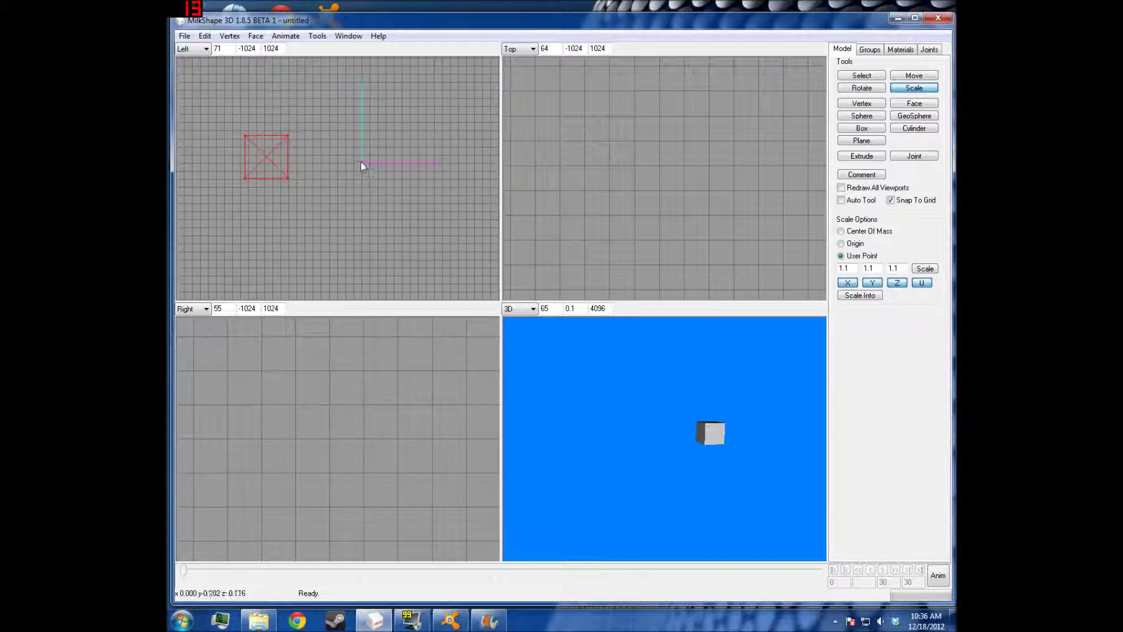
click(915, 76)
key(ctrl+d)
drag(376, 171, 515, 316)
Add the original box to the selection so both boxes are selected, and activate the Scale tool.
click(875, 77)
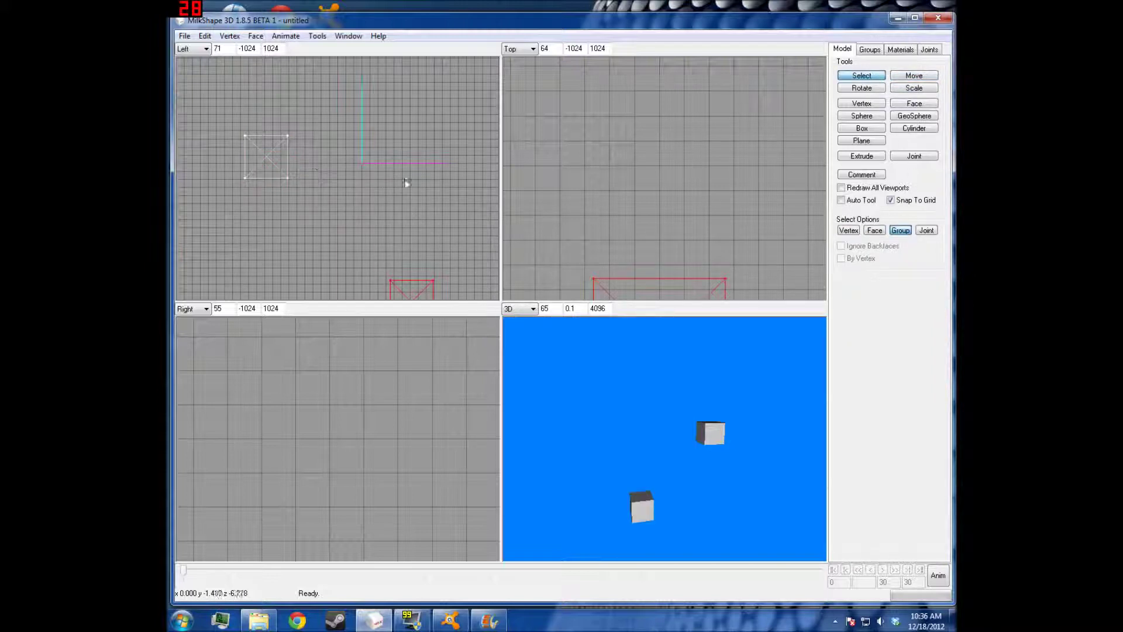
click(925, 90)
click(903, 76)
click(875, 78)
ctrl+drag(252, 151, 345, 227)
shift+drag(486, 168, 328, 275)
ctrl+drag(477, 198, 367, 22)
click(914, 88)
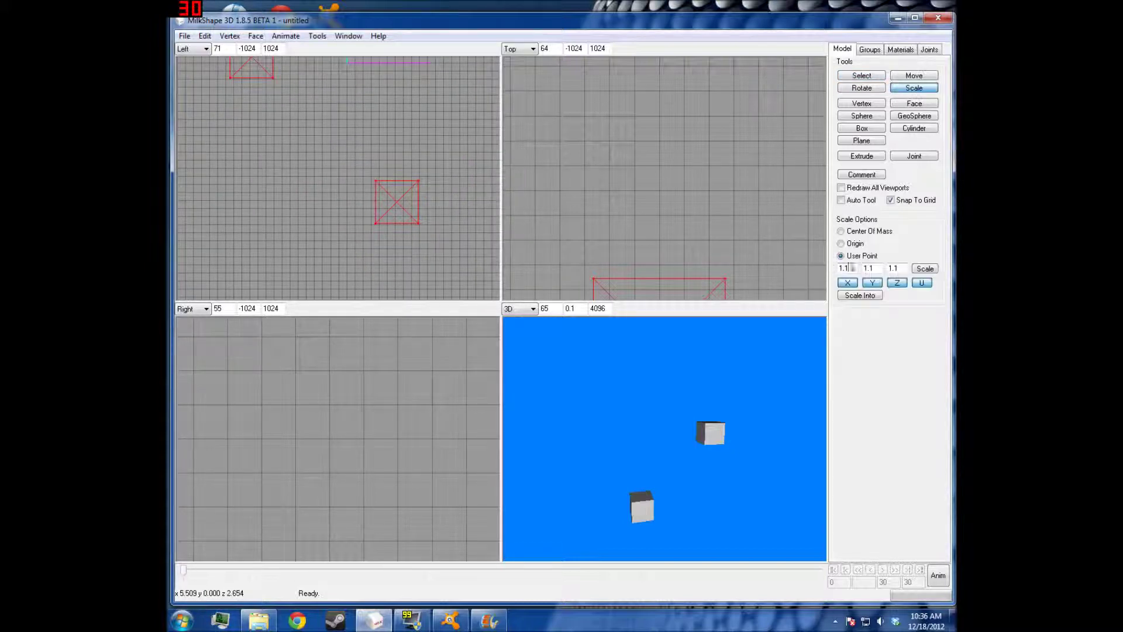
Scale both boxes freehand about several different user points in the Left view, enlarging and shrinking them.
drag(327, 138, 305, 295)
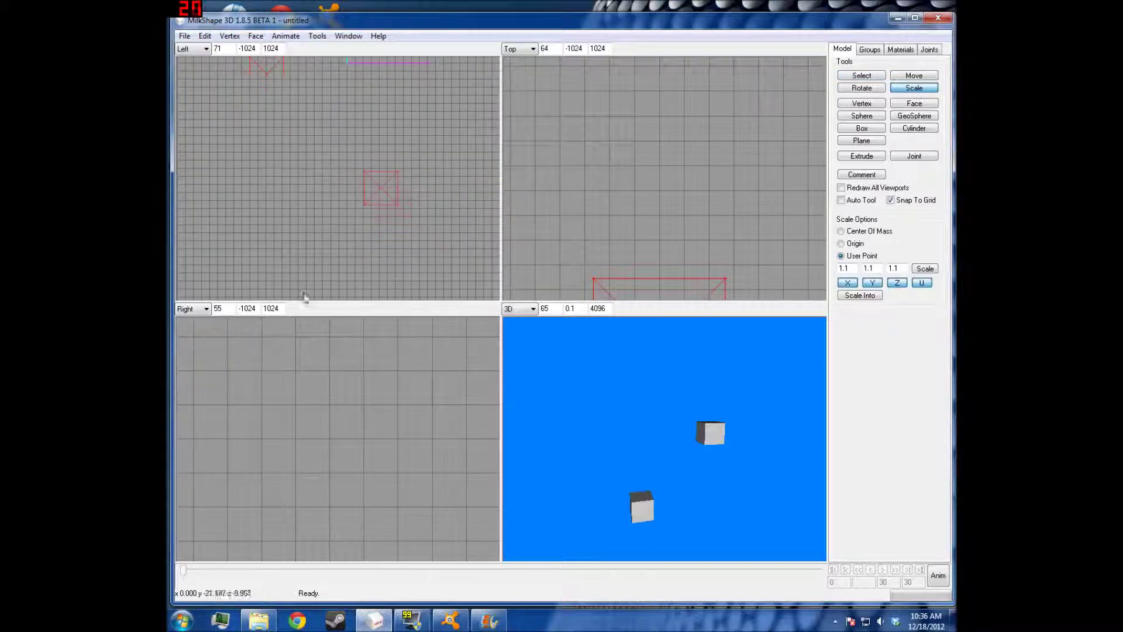
scroll(388, 262, up, 5)
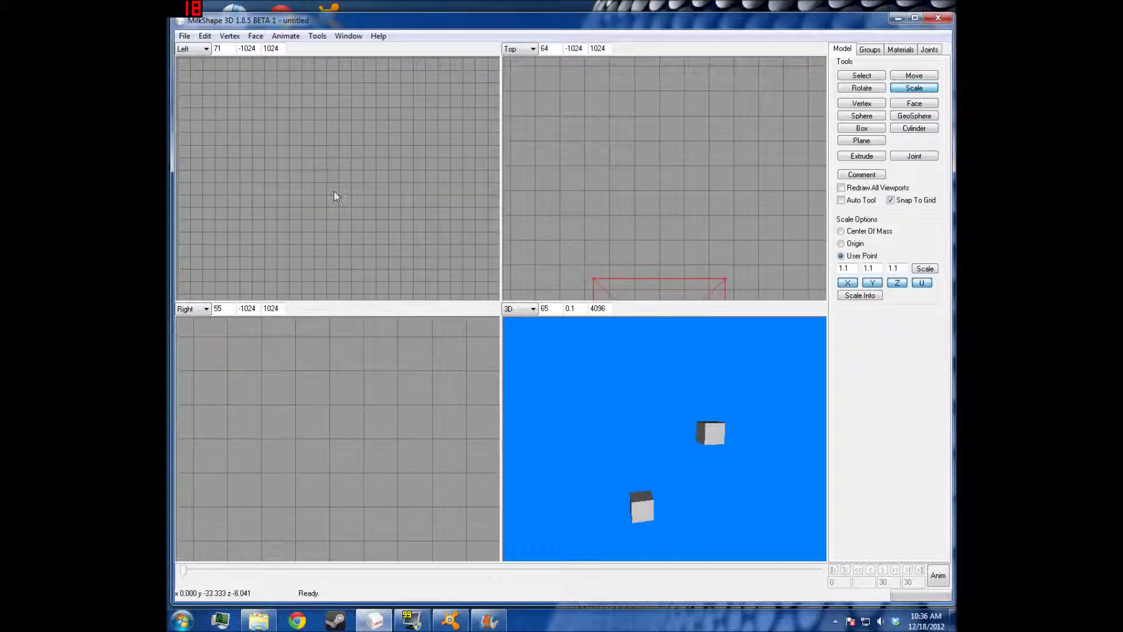
scroll(331, 207, up, 5)
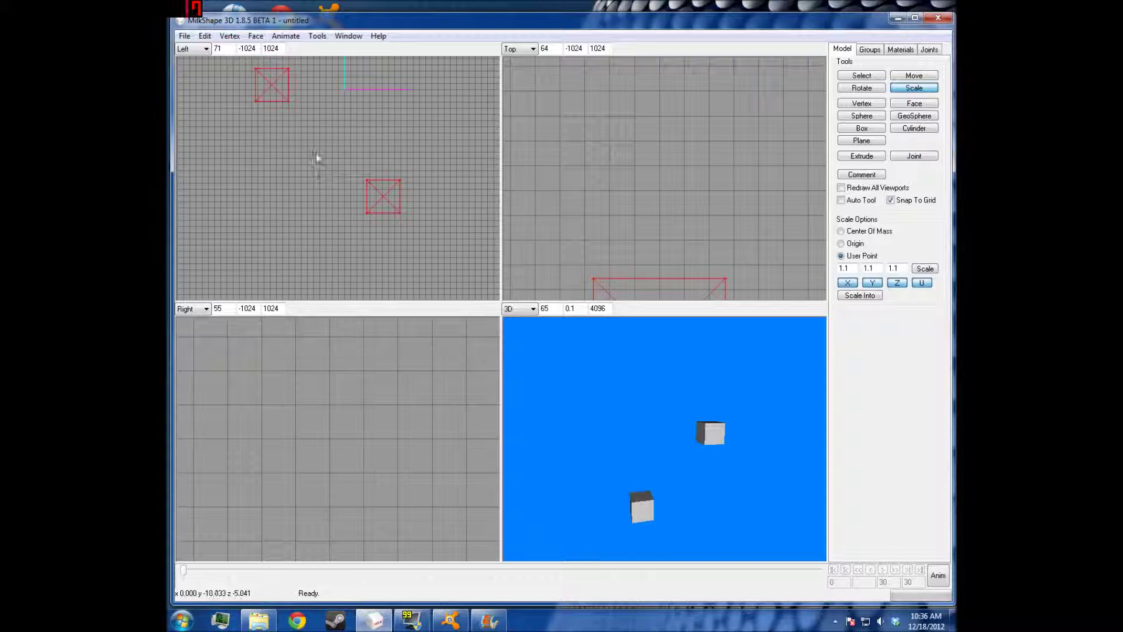
scroll(316, 171, up, 2)
scroll(328, 198, down, 3)
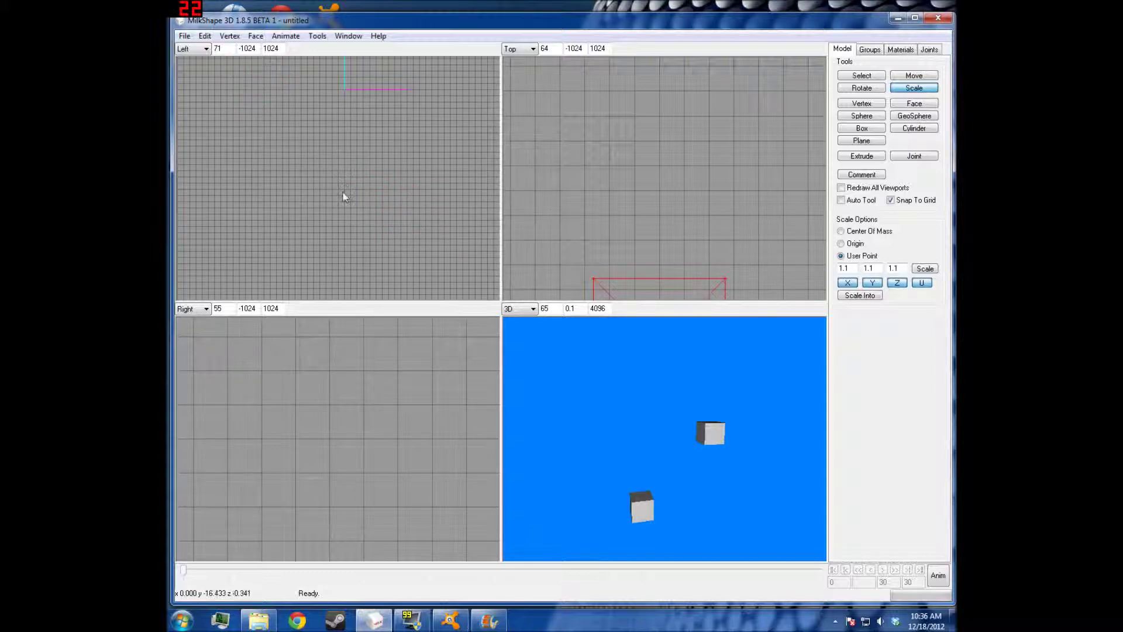
scroll(252, 210, down, 5)
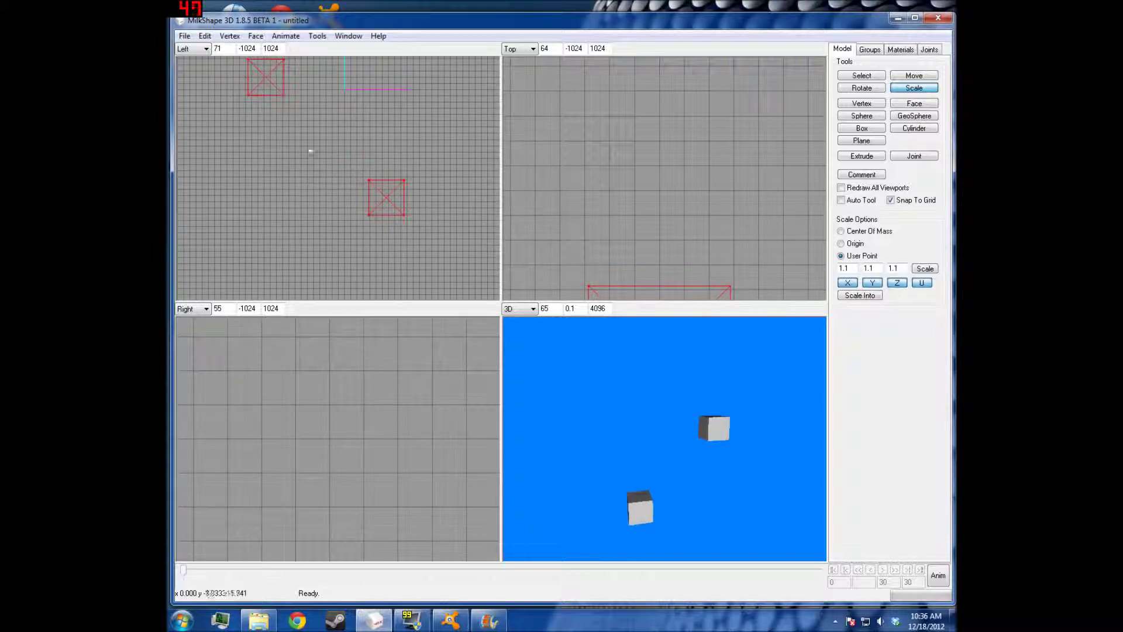
scroll(230, 210, down, 3)
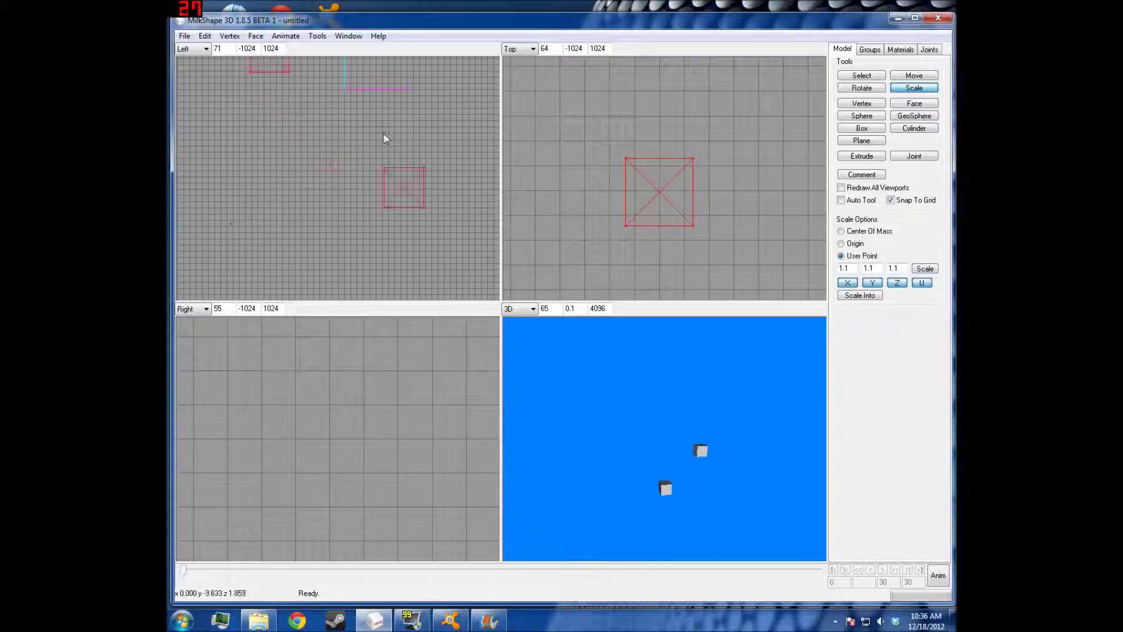
scroll(253, 192, down, 4)
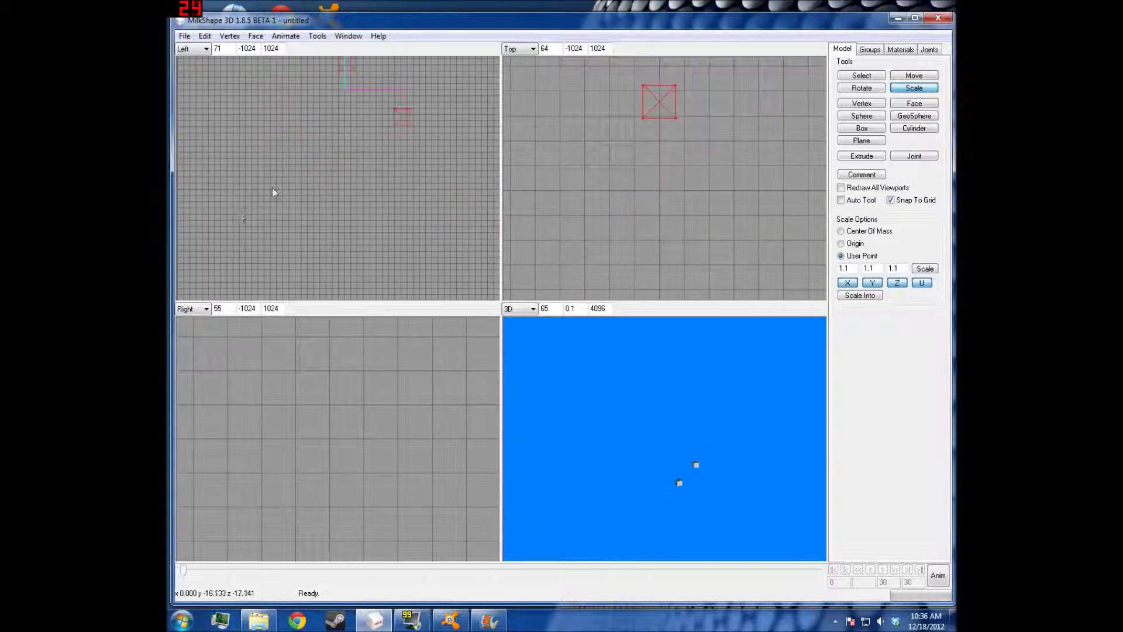